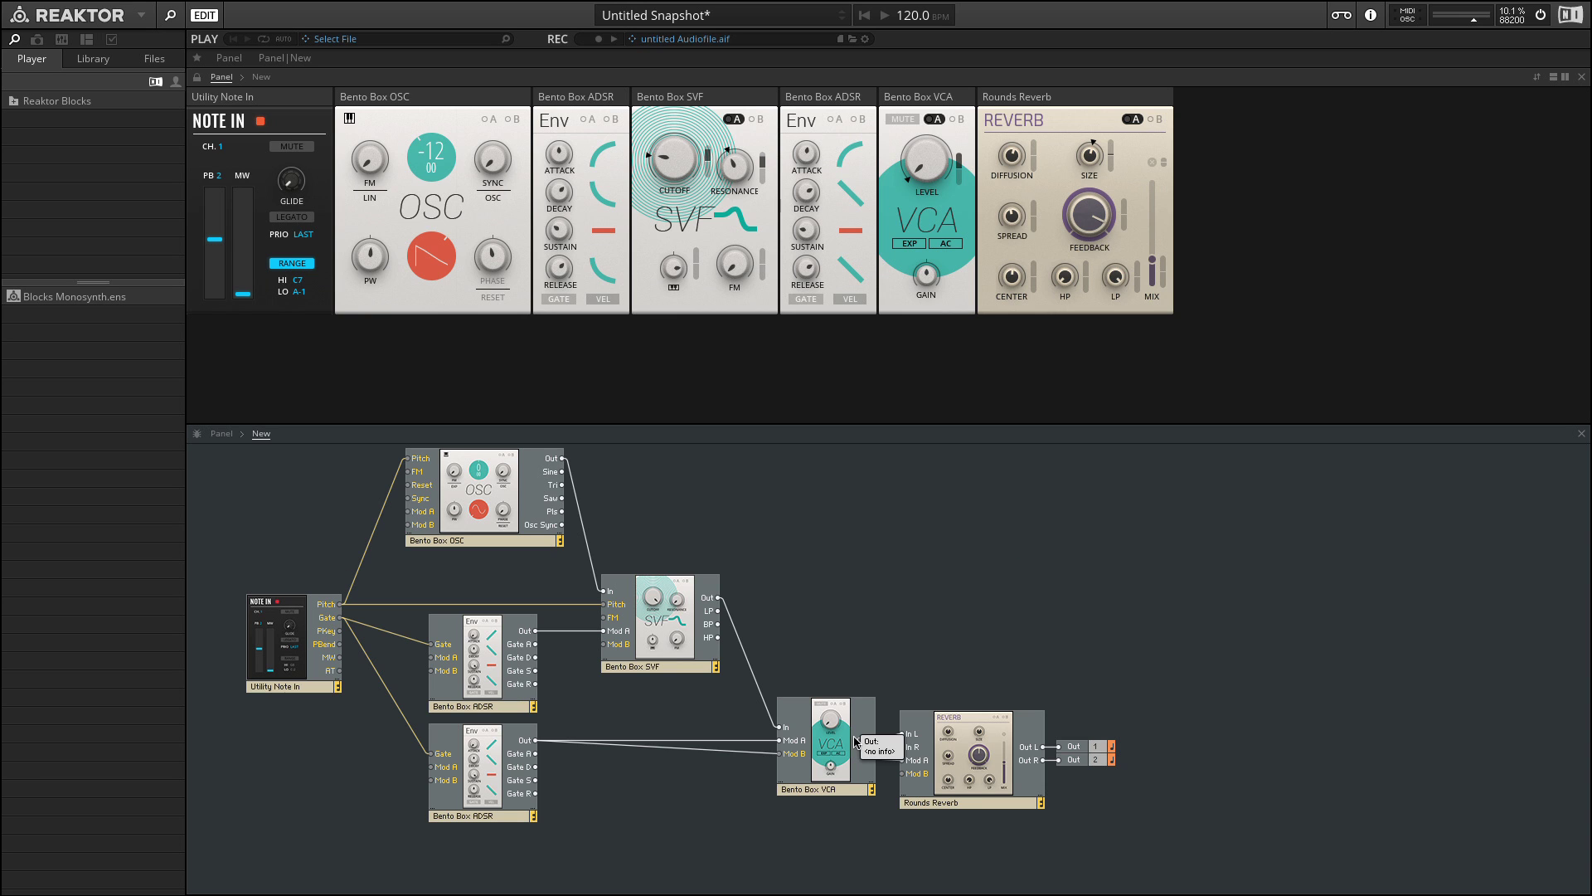
Inspect the old patch, then select all its modules and wires and delete them
{"action": "left_click", "coordinate": [292, 659]}
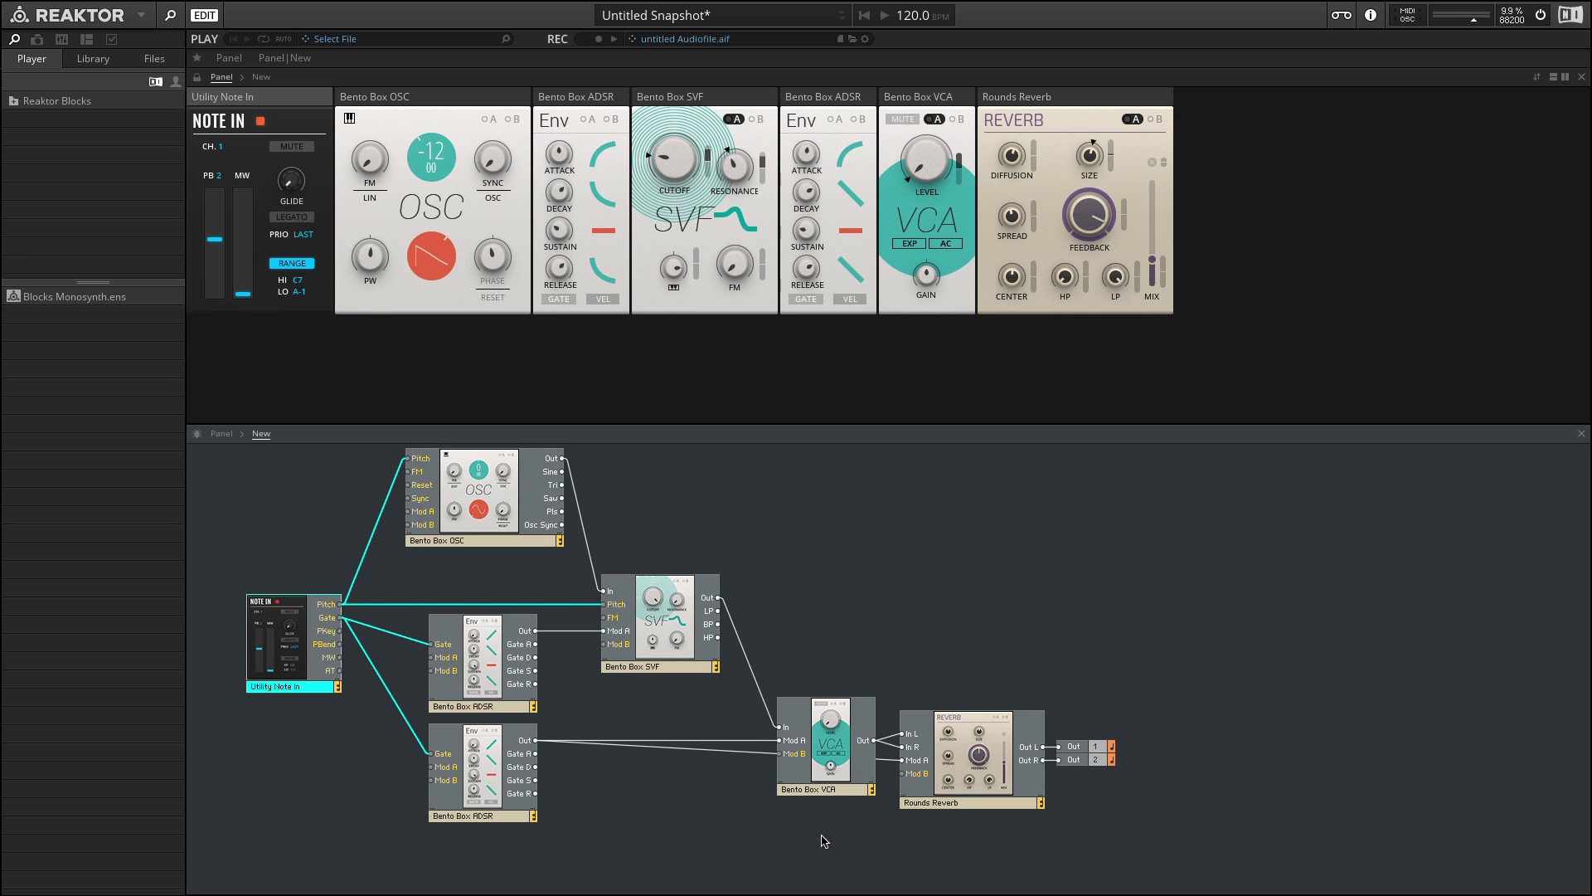
{"action": "double_click", "coordinate": [995, 771]}
{"action": "double_click", "coordinate": [664, 588]}
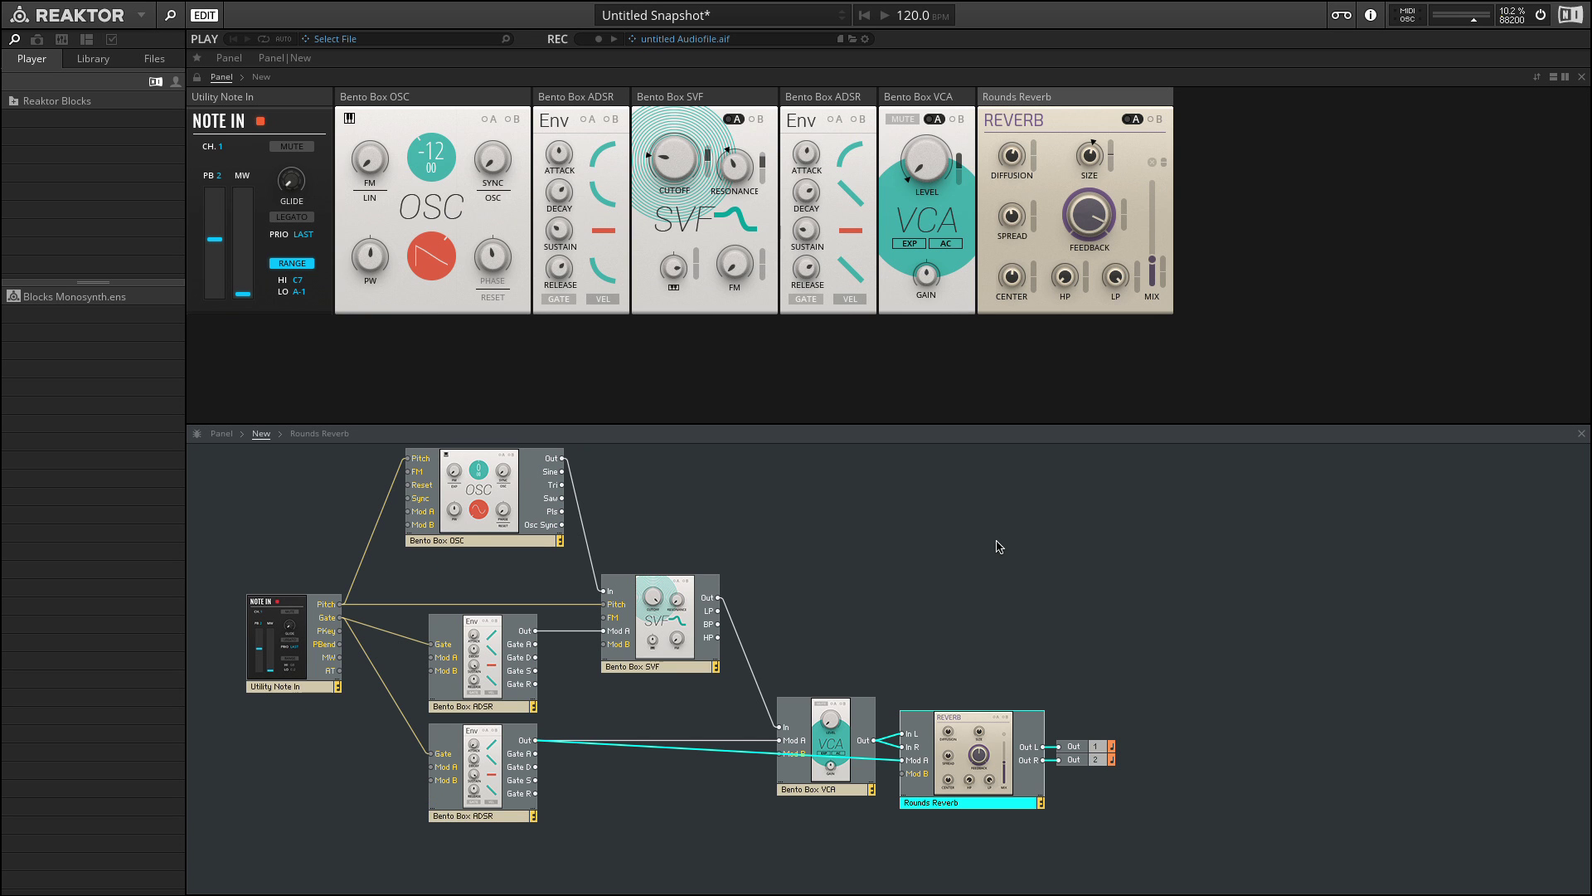
{"action": "left_click_drag", "start_coordinate": [256, 519], "coordinate": [960, 826]}
{"action": "key", "text": "Delete"}
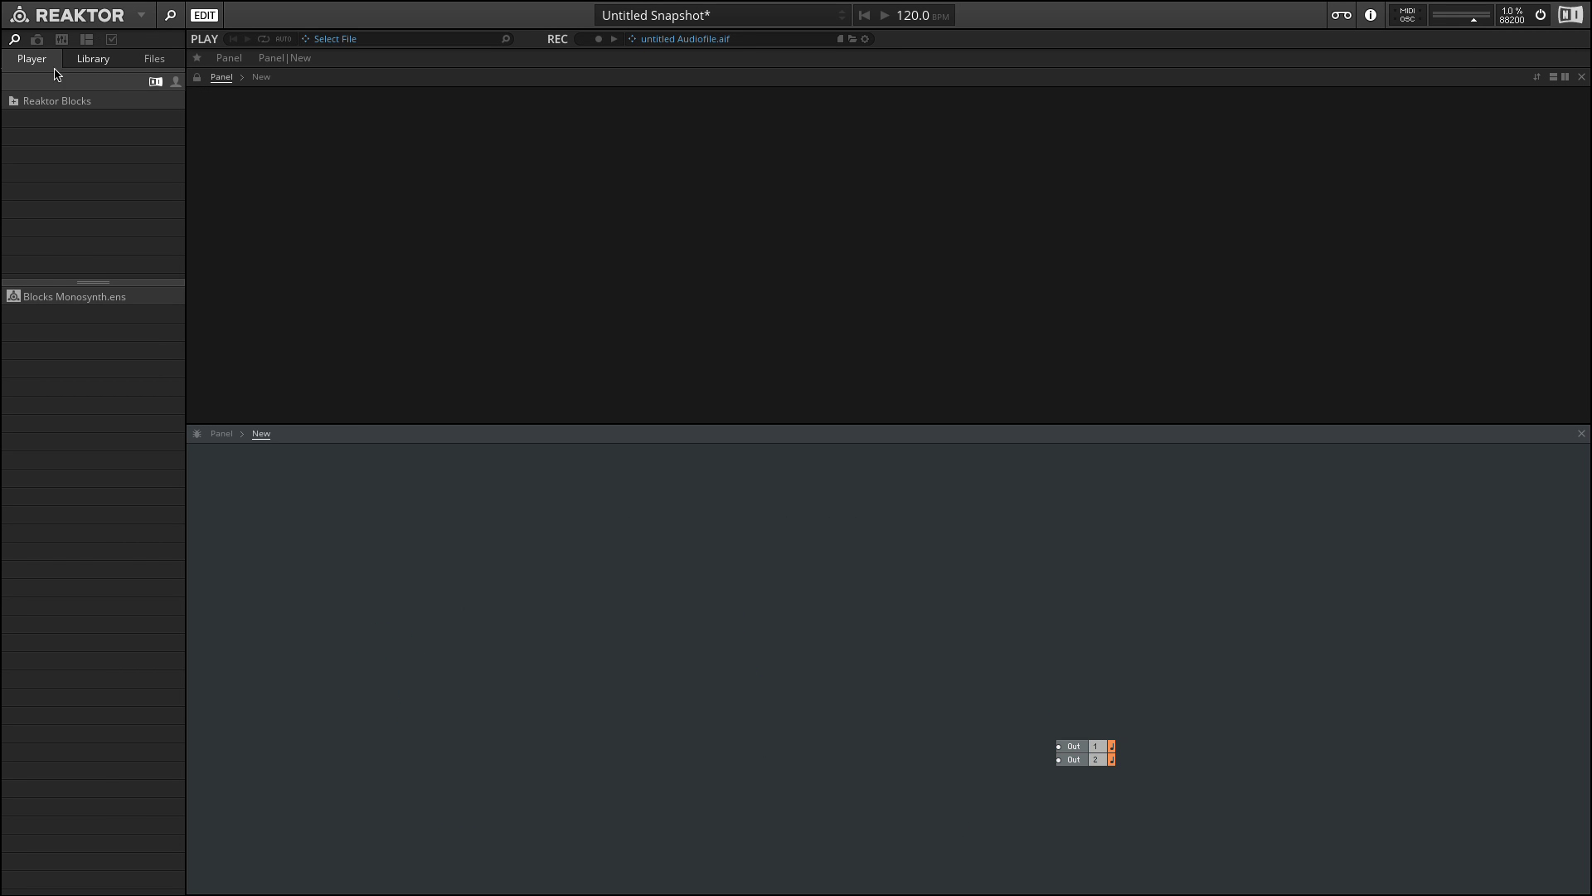
Load the Blocks New ensemble from the Reaktor Blocks library, discarding changes to the old patch
{"action": "left_click", "coordinate": [91, 63]}
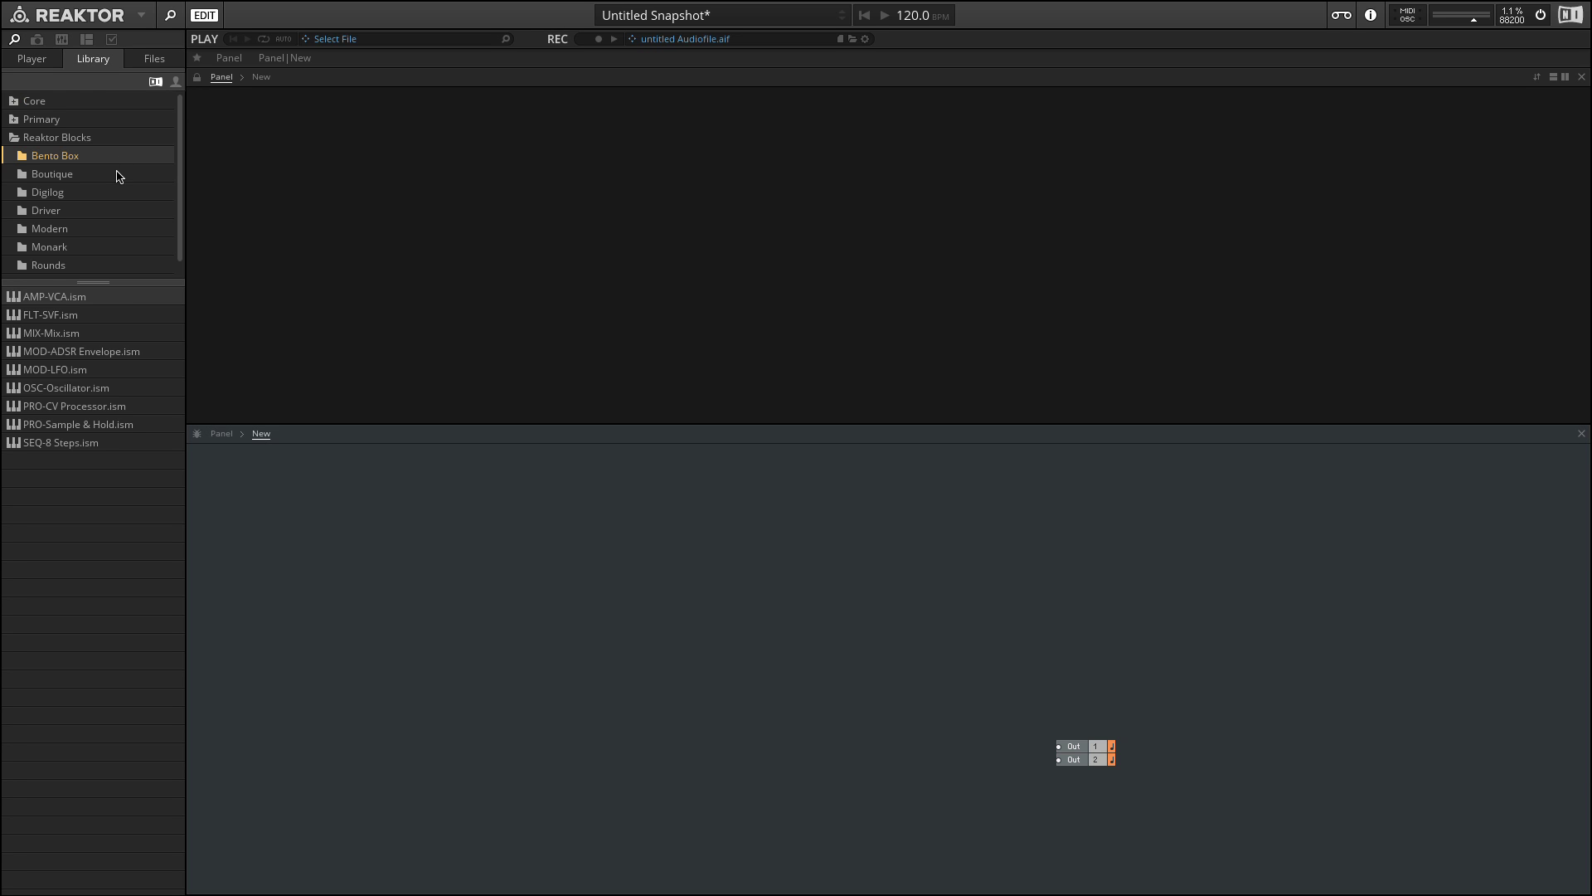
{"action": "left_click", "coordinate": [58, 139]}
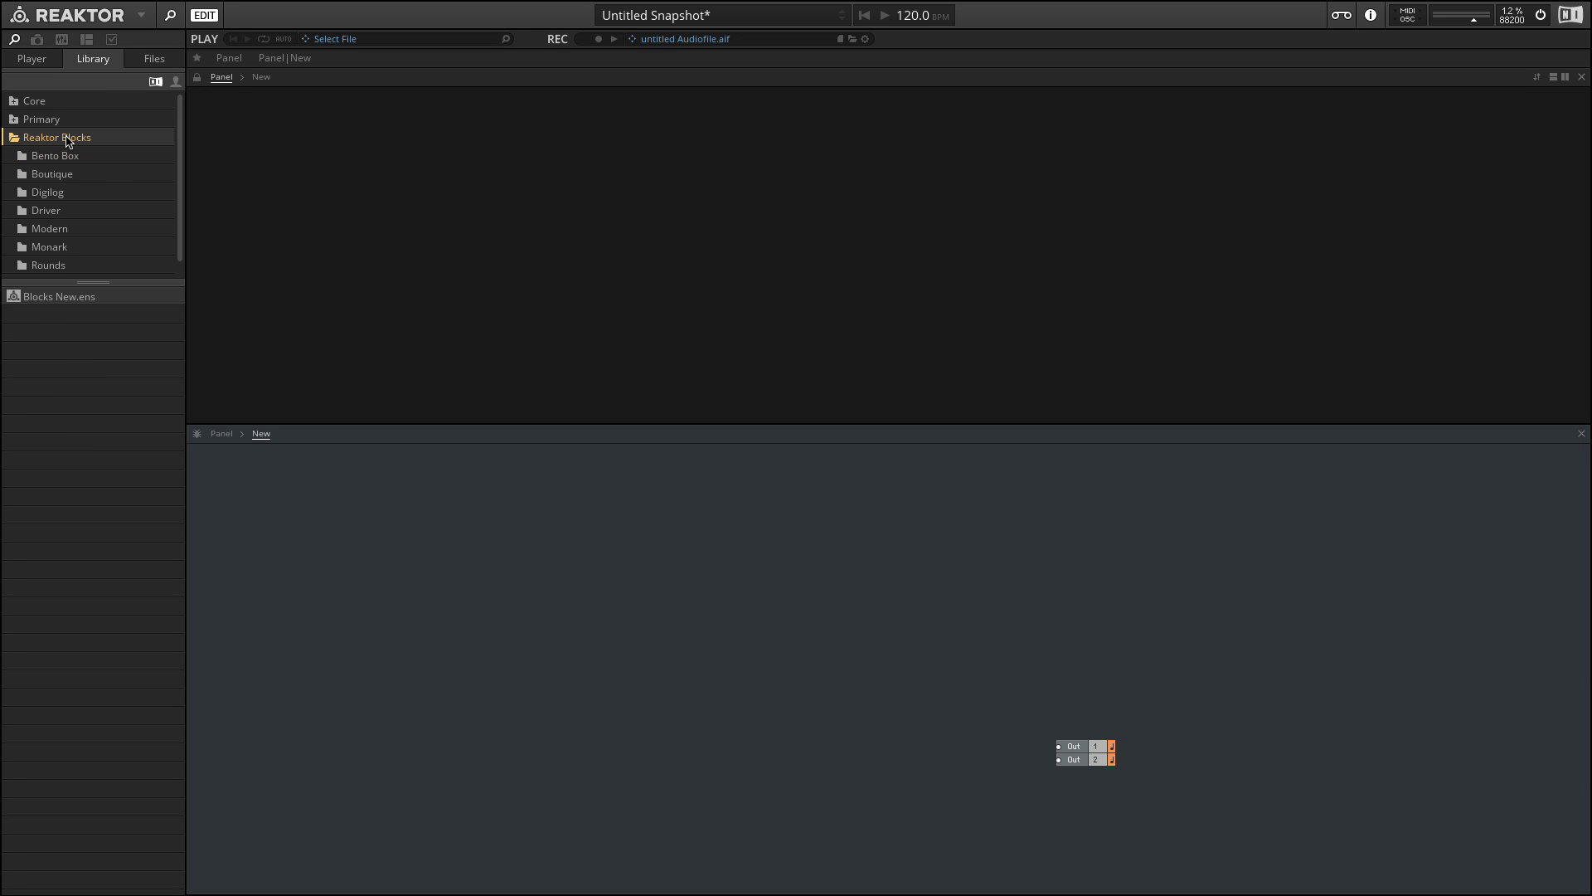
{"action": "double_click", "coordinate": [36, 298]}
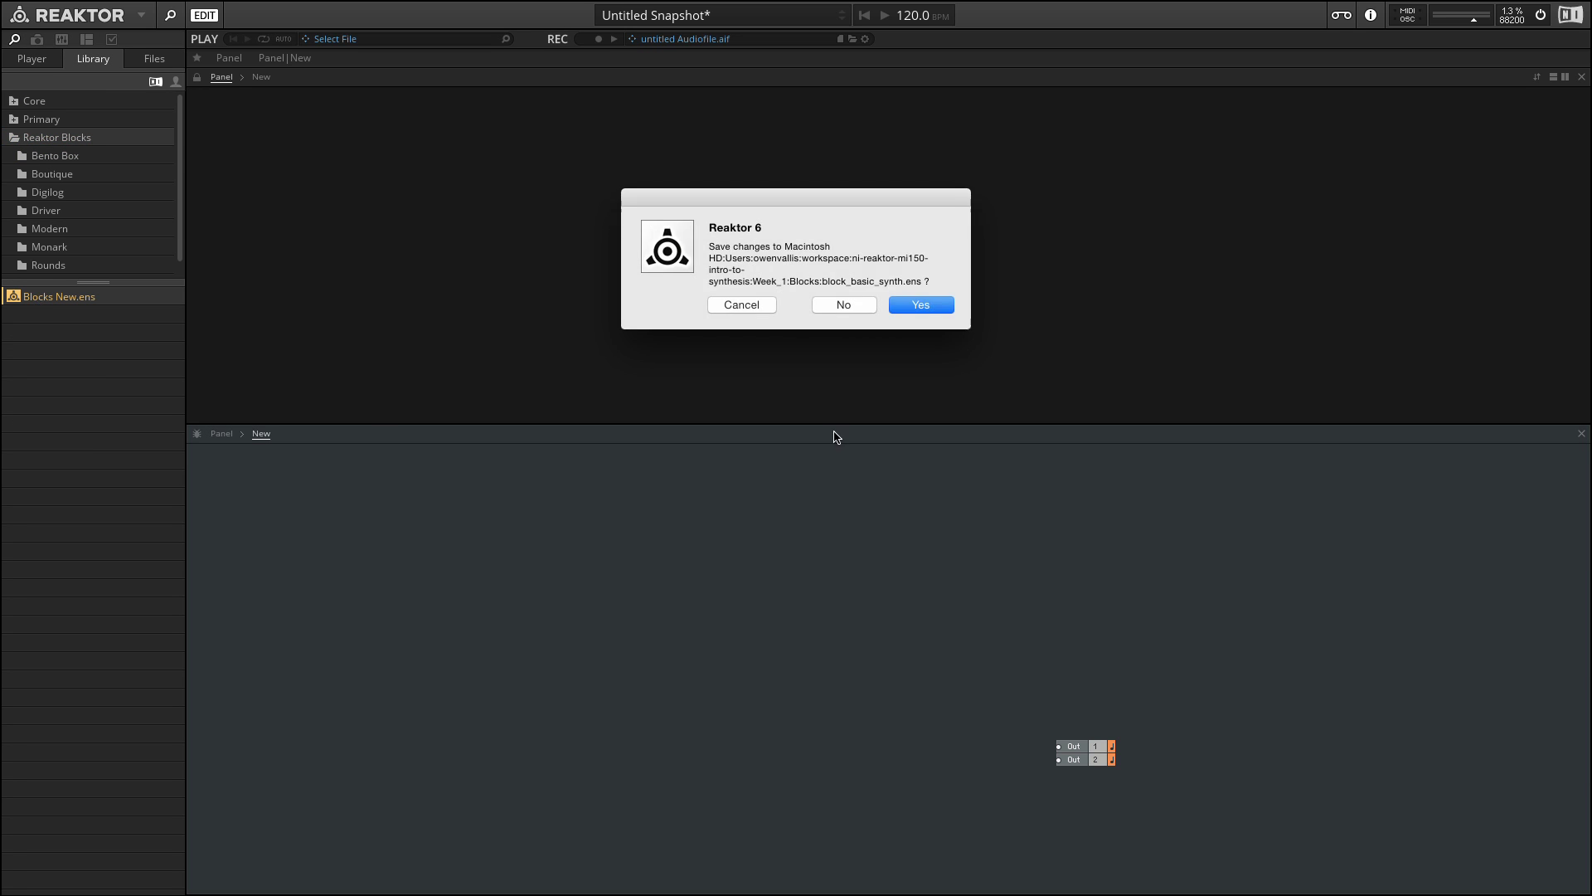
{"action": "left_click", "coordinate": [844, 304]}
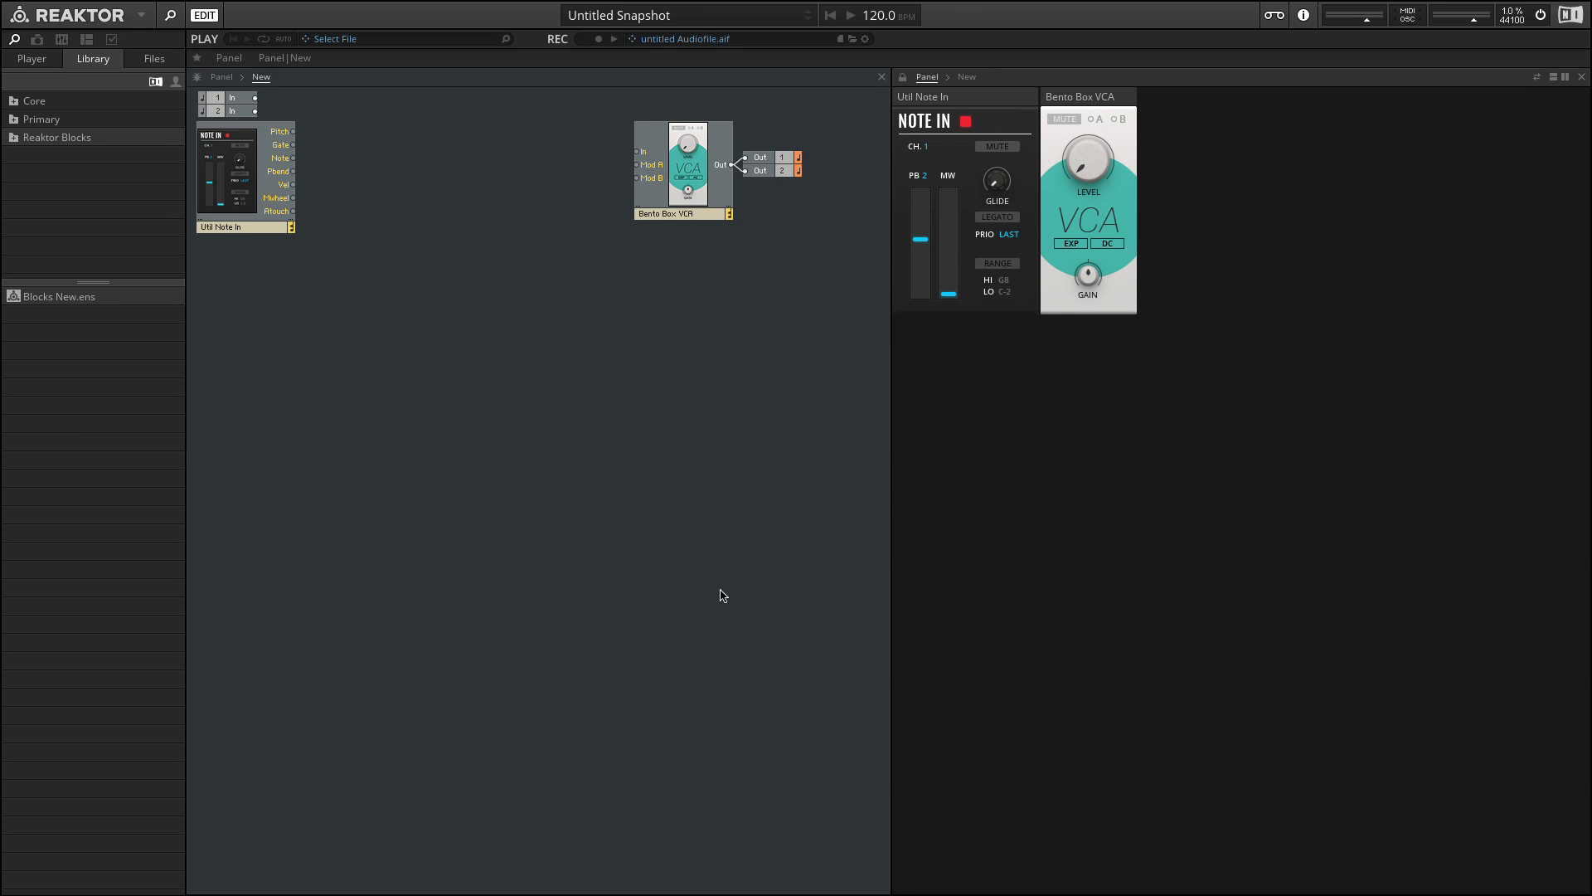
Move the VCA and its two outputs further to the right
{"action": "left_click", "coordinate": [259, 209]}
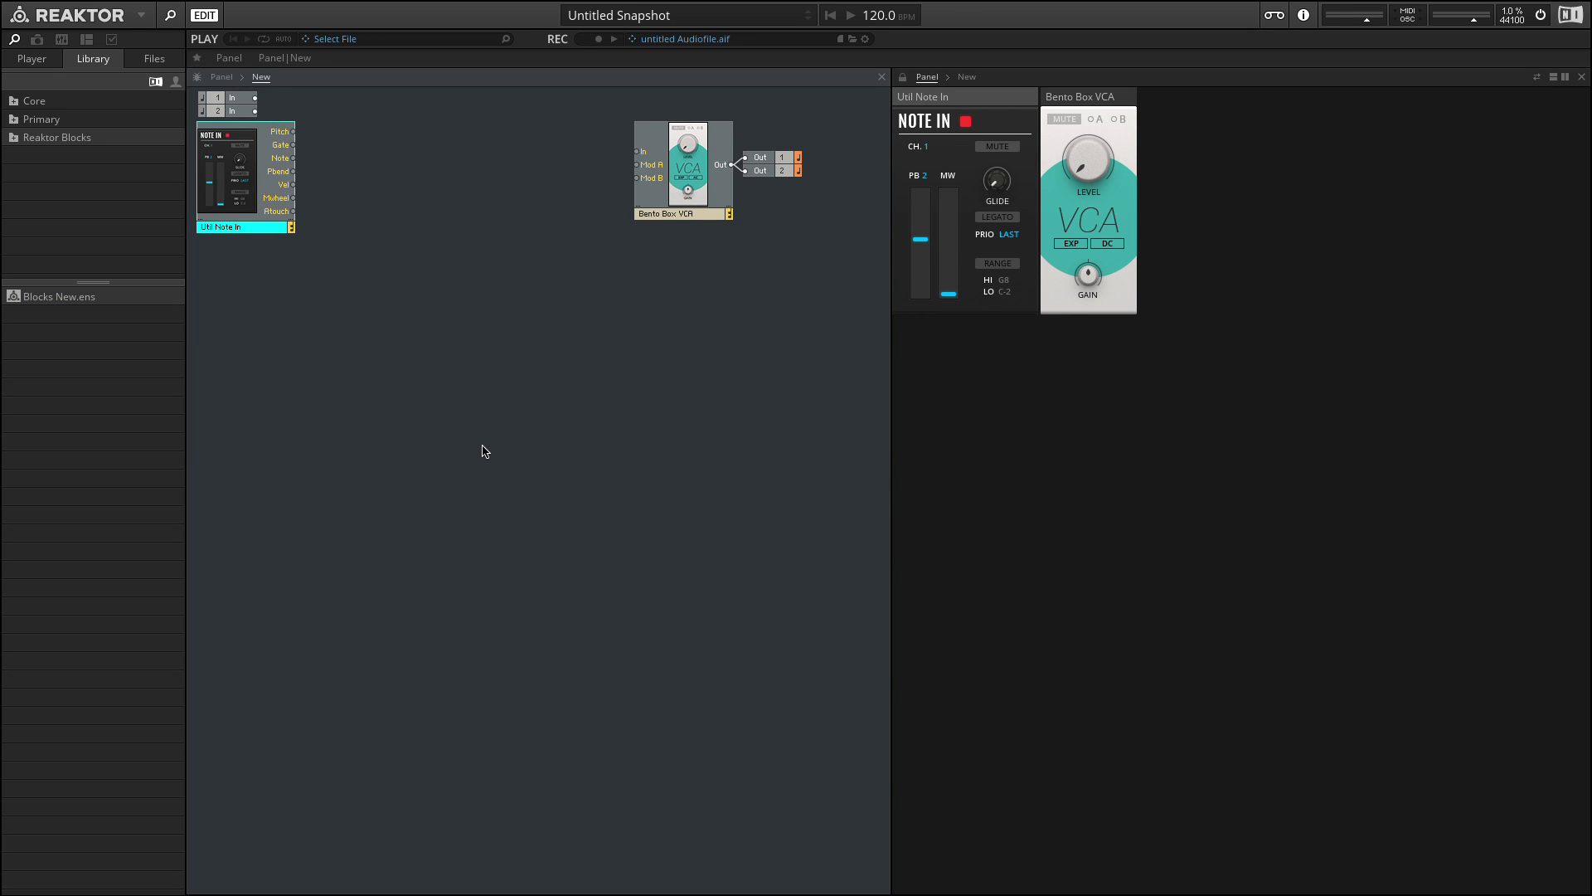
{"action": "left_click_drag", "start_coordinate": [775, 290], "coordinate": [674, 130]}
{"action": "left_click_drag", "start_coordinate": [687, 198], "coordinate": [747, 195]}
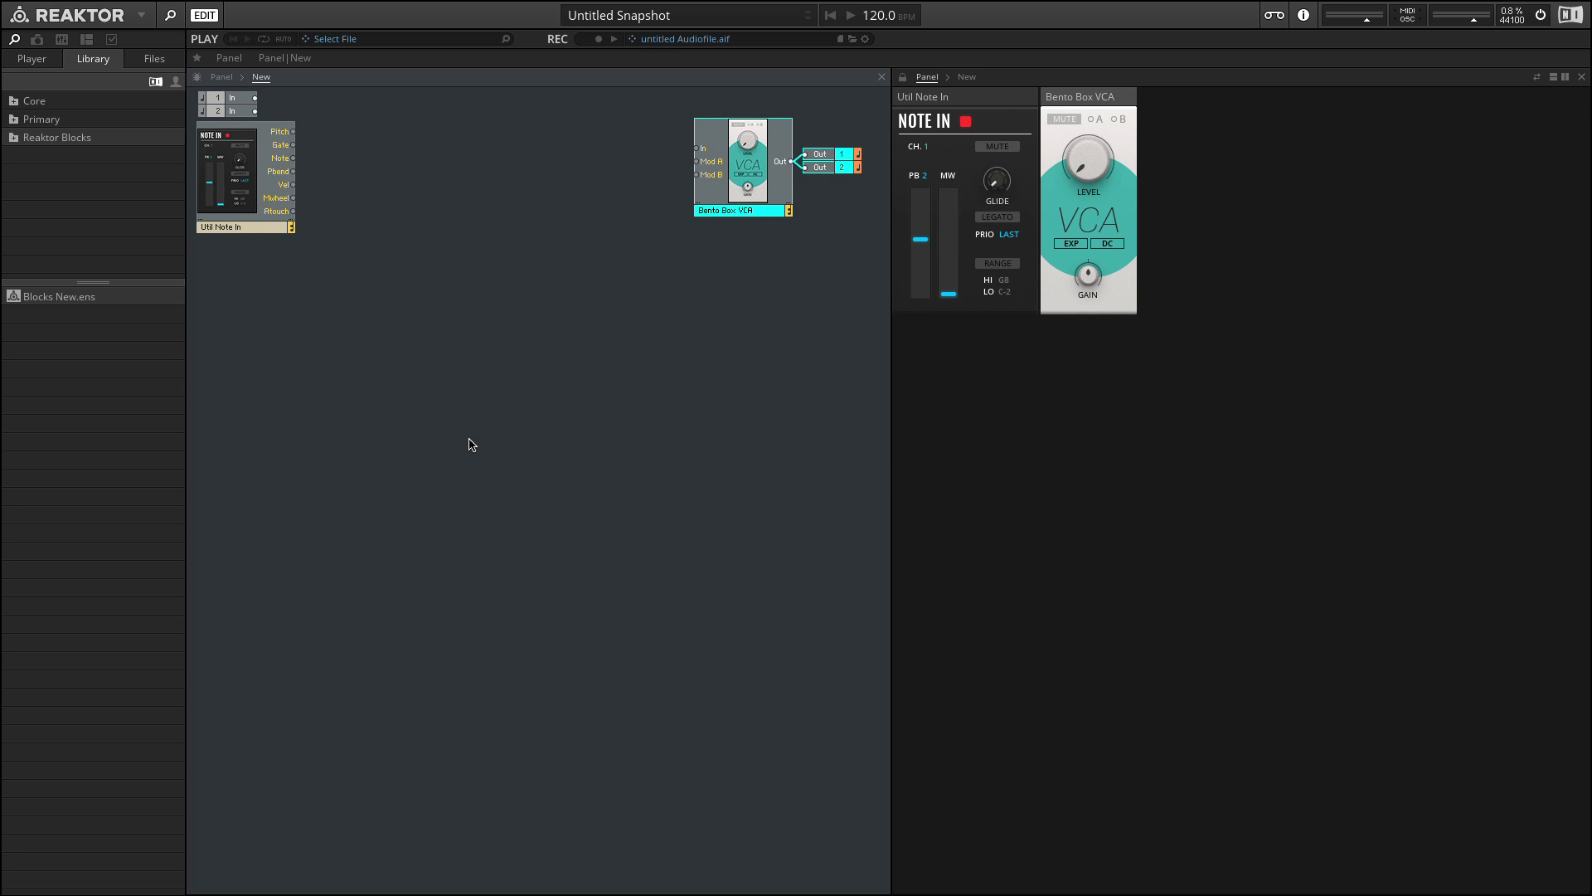
Expand the Reaktor Blocks folder in the Library and list the Bento Box blocks
{"action": "left_click", "coordinate": [33, 138]}
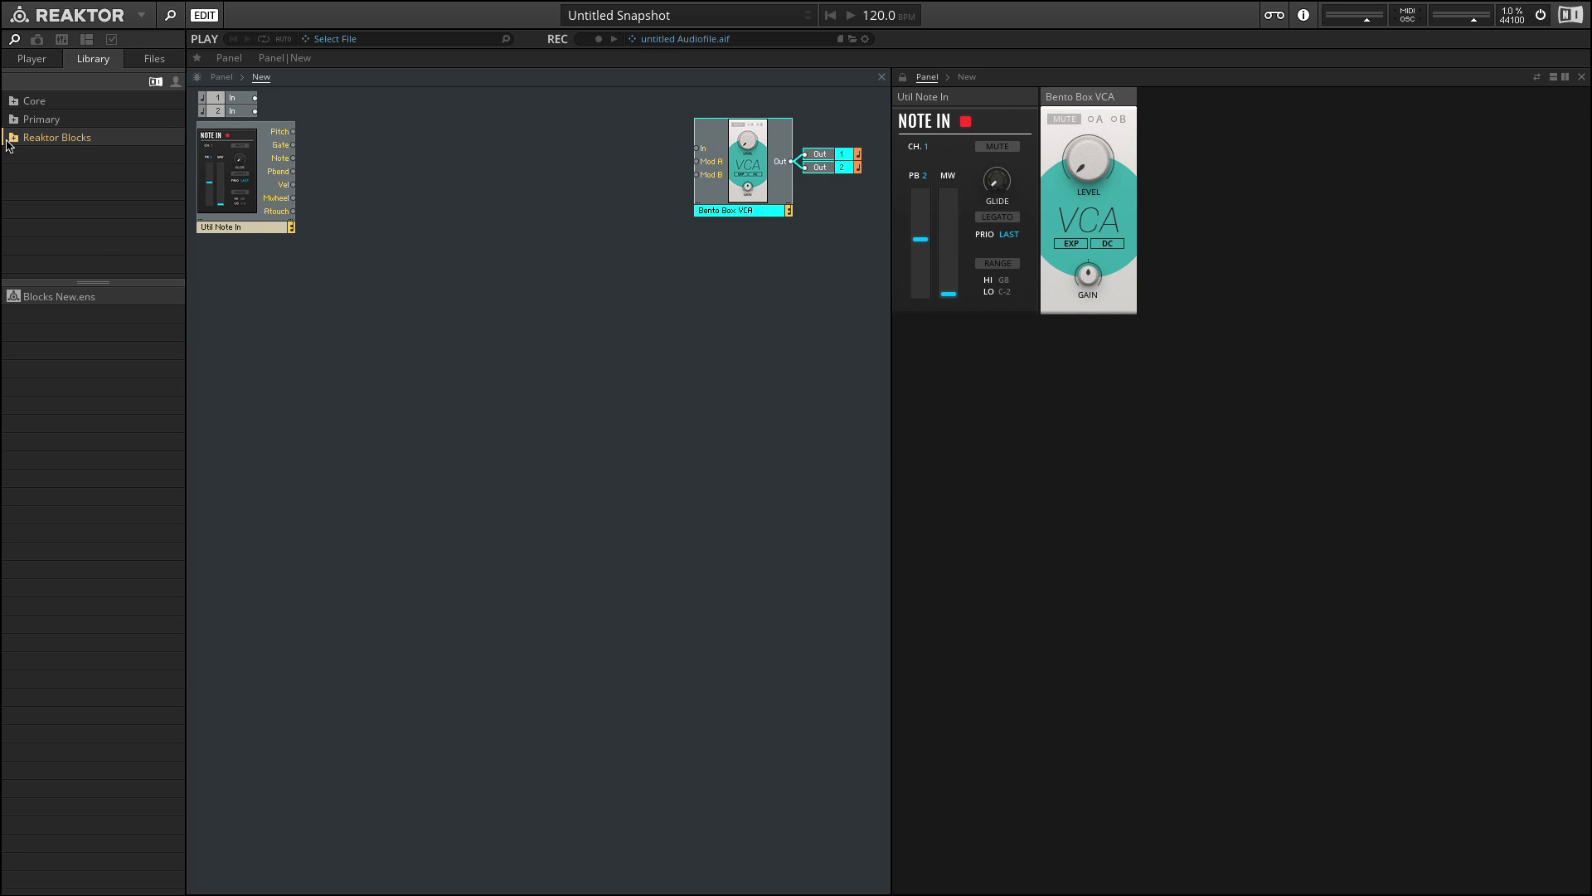
{"action": "double_click", "coordinate": [34, 143]}
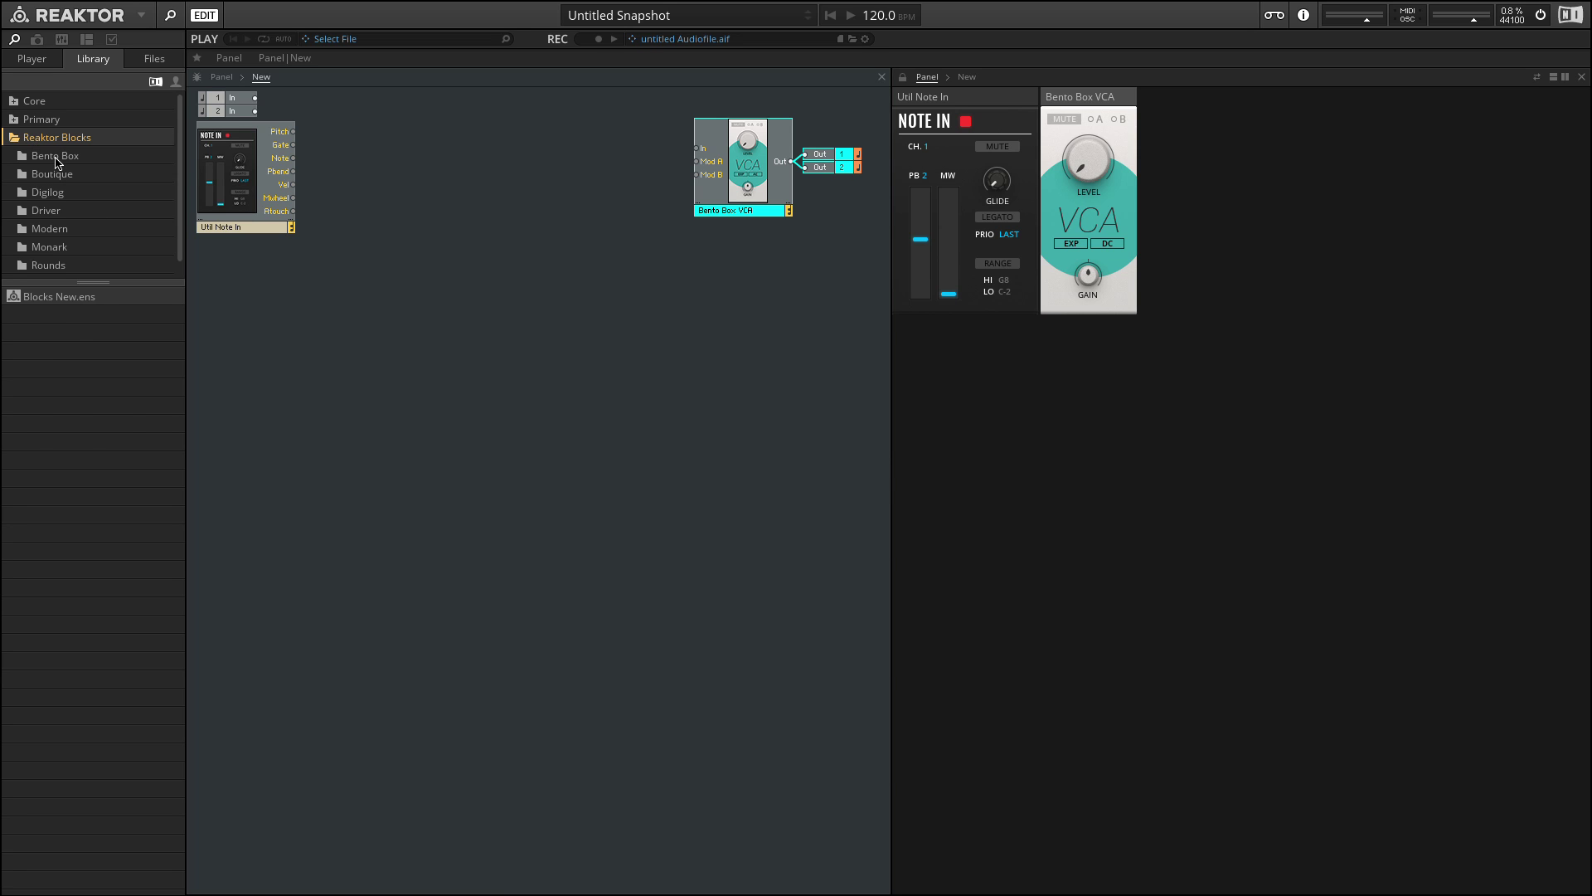
{"action": "left_click", "coordinate": [55, 156]}
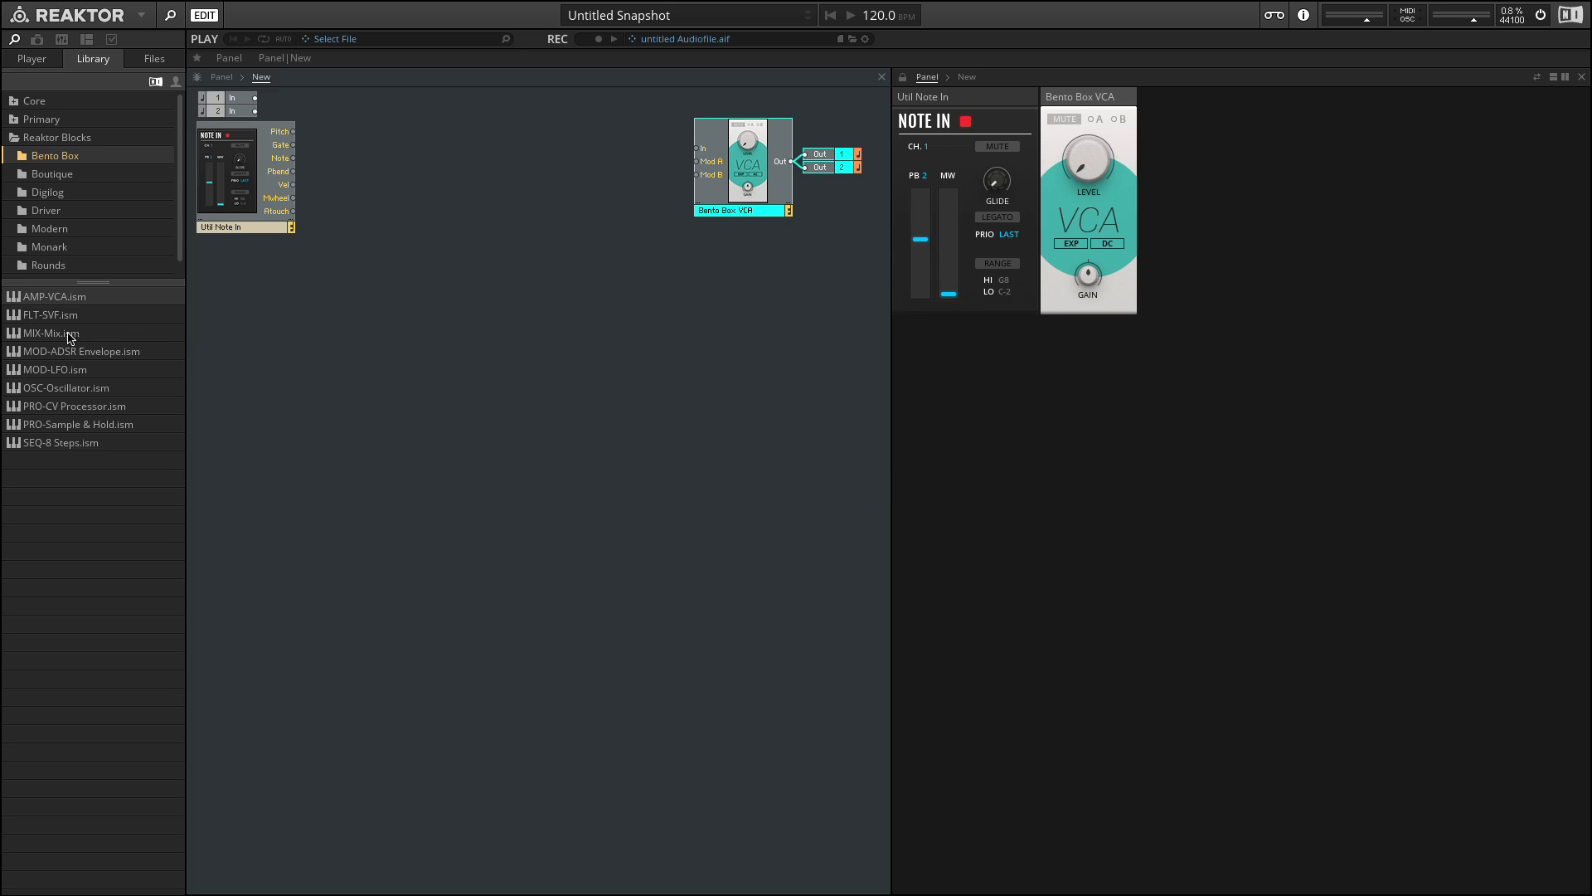
Add an OSC-Oscillator block beside Note In and wire Note In Pitch to its Pitch input
{"action": "left_click_drag", "start_coordinate": [70, 388], "coordinate": [502, 214]}
{"action": "left_click_drag", "start_coordinate": [585, 280], "coordinate": [481, 200]}
{"action": "left_click_drag", "start_coordinate": [291, 136], "coordinate": [402, 131]}
{"action": "left_click_drag", "start_coordinate": [486, 201], "coordinate": [465, 156]}
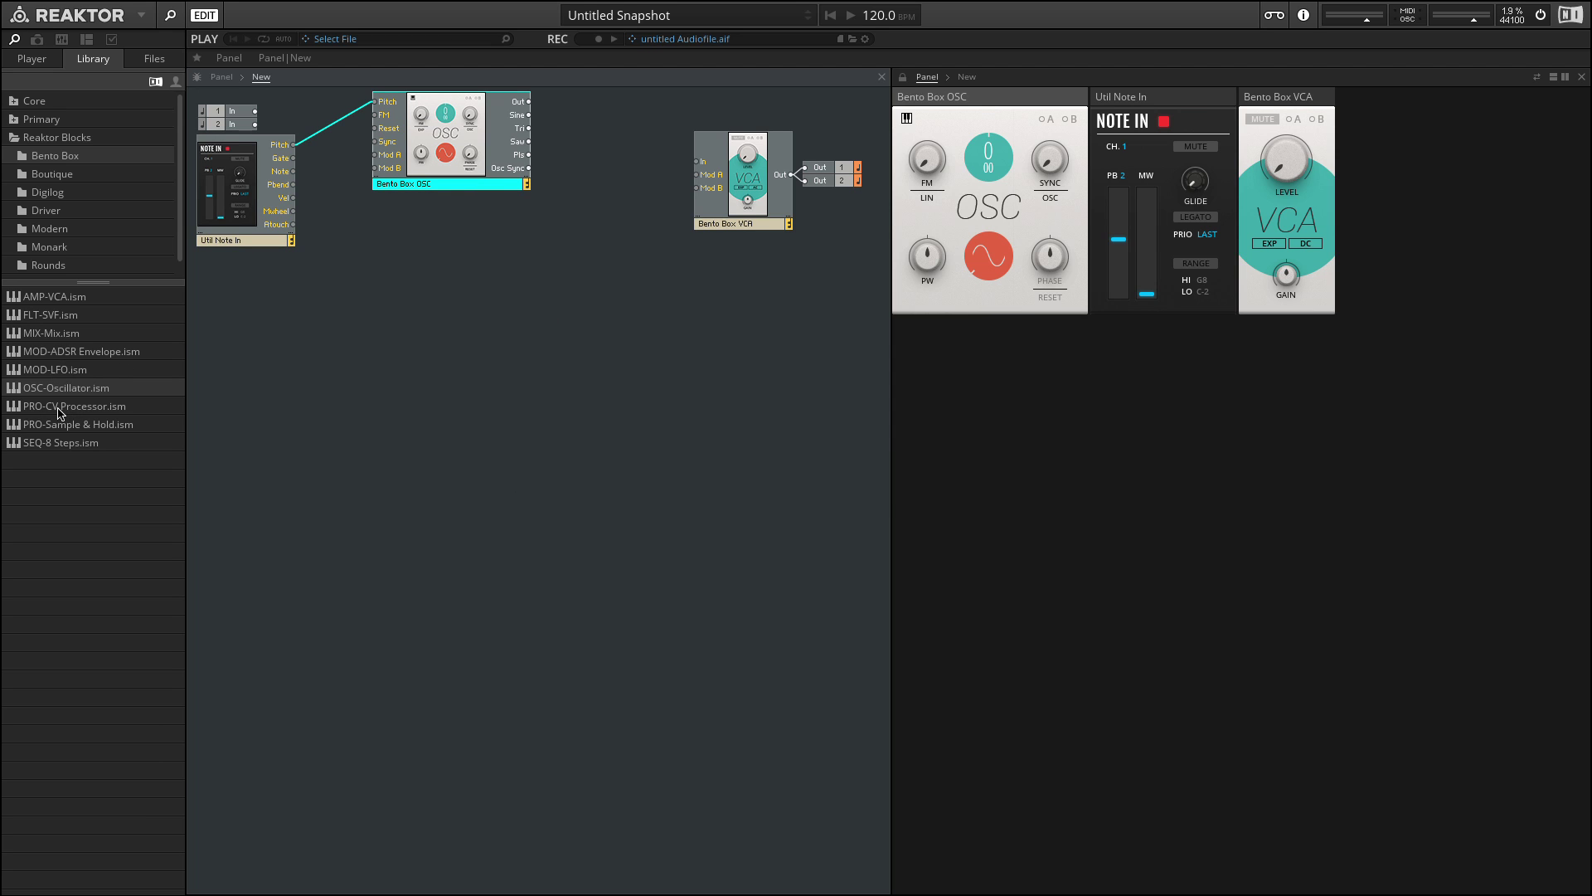
Add an FLT-SVF filter, wiring OSC Out to SVF In and SVF Out to VCA In
{"action": "left_click_drag", "start_coordinate": [46, 316], "coordinate": [544, 290]}
{"action": "left_click_drag", "start_coordinate": [529, 101], "coordinate": [612, 247]}
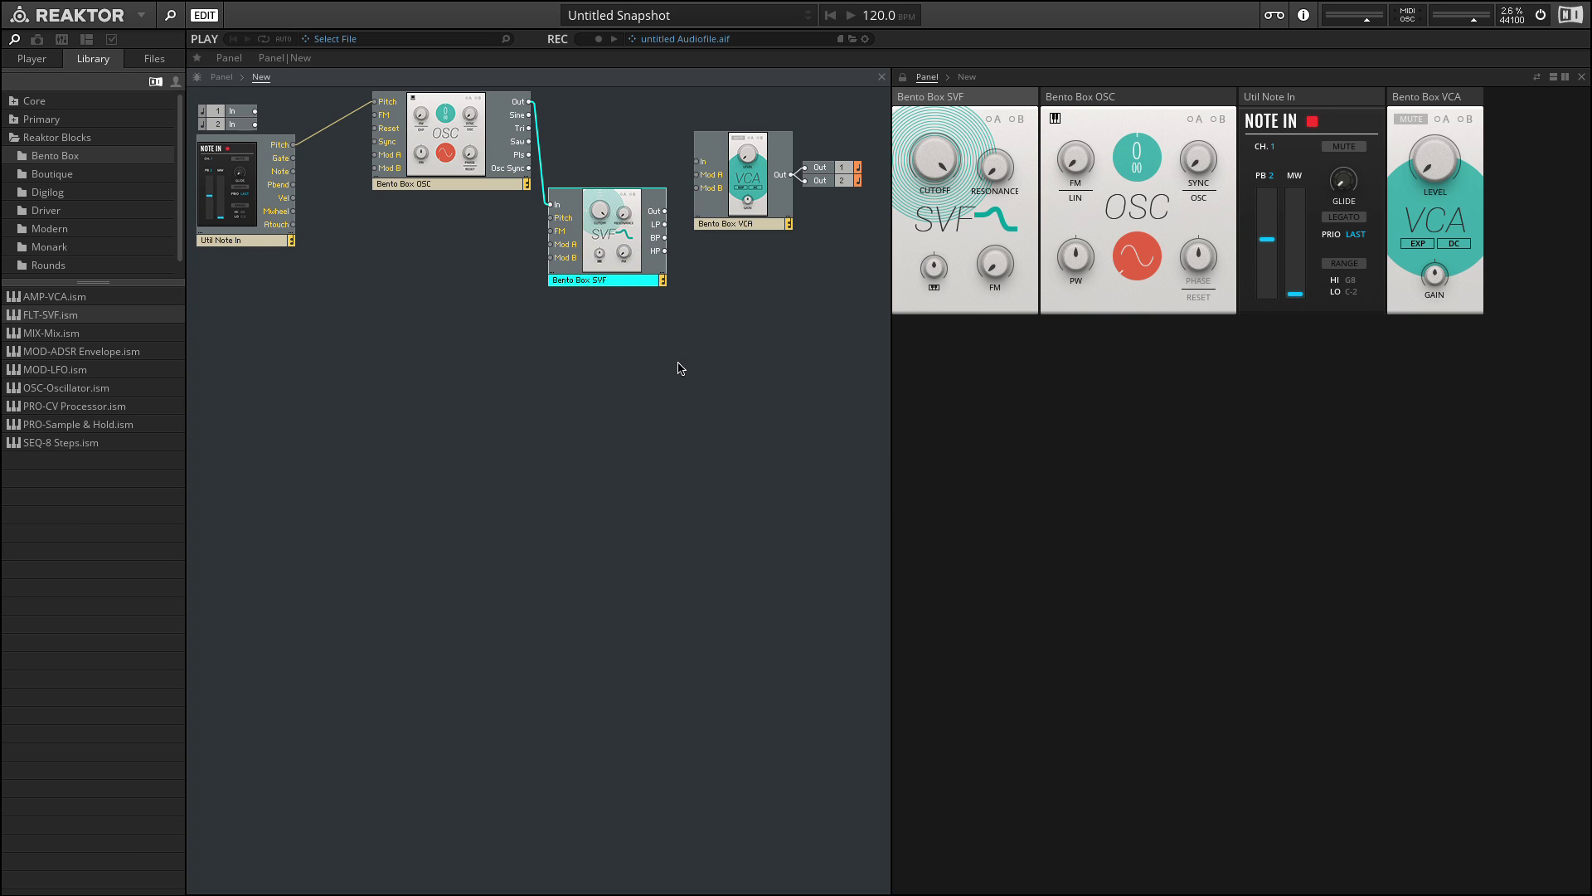
{"action": "left_click_drag", "start_coordinate": [663, 214], "coordinate": [696, 161]}
{"action": "left_click_drag", "start_coordinate": [839, 260], "coordinate": [768, 165]}
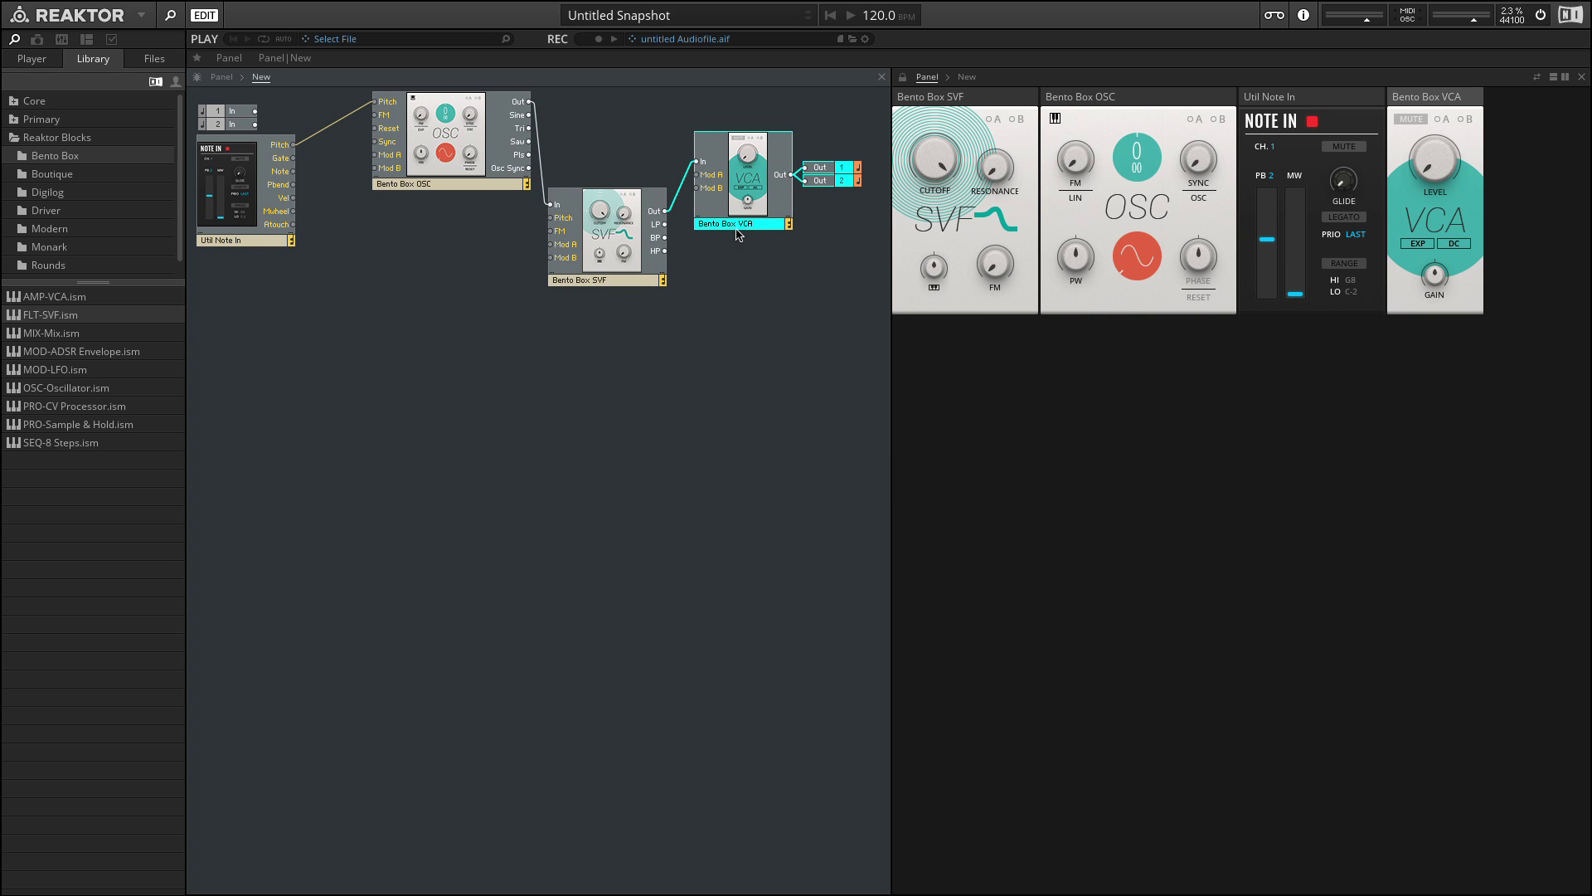
{"action": "left_click_drag", "start_coordinate": [745, 225], "coordinate": [788, 275]}
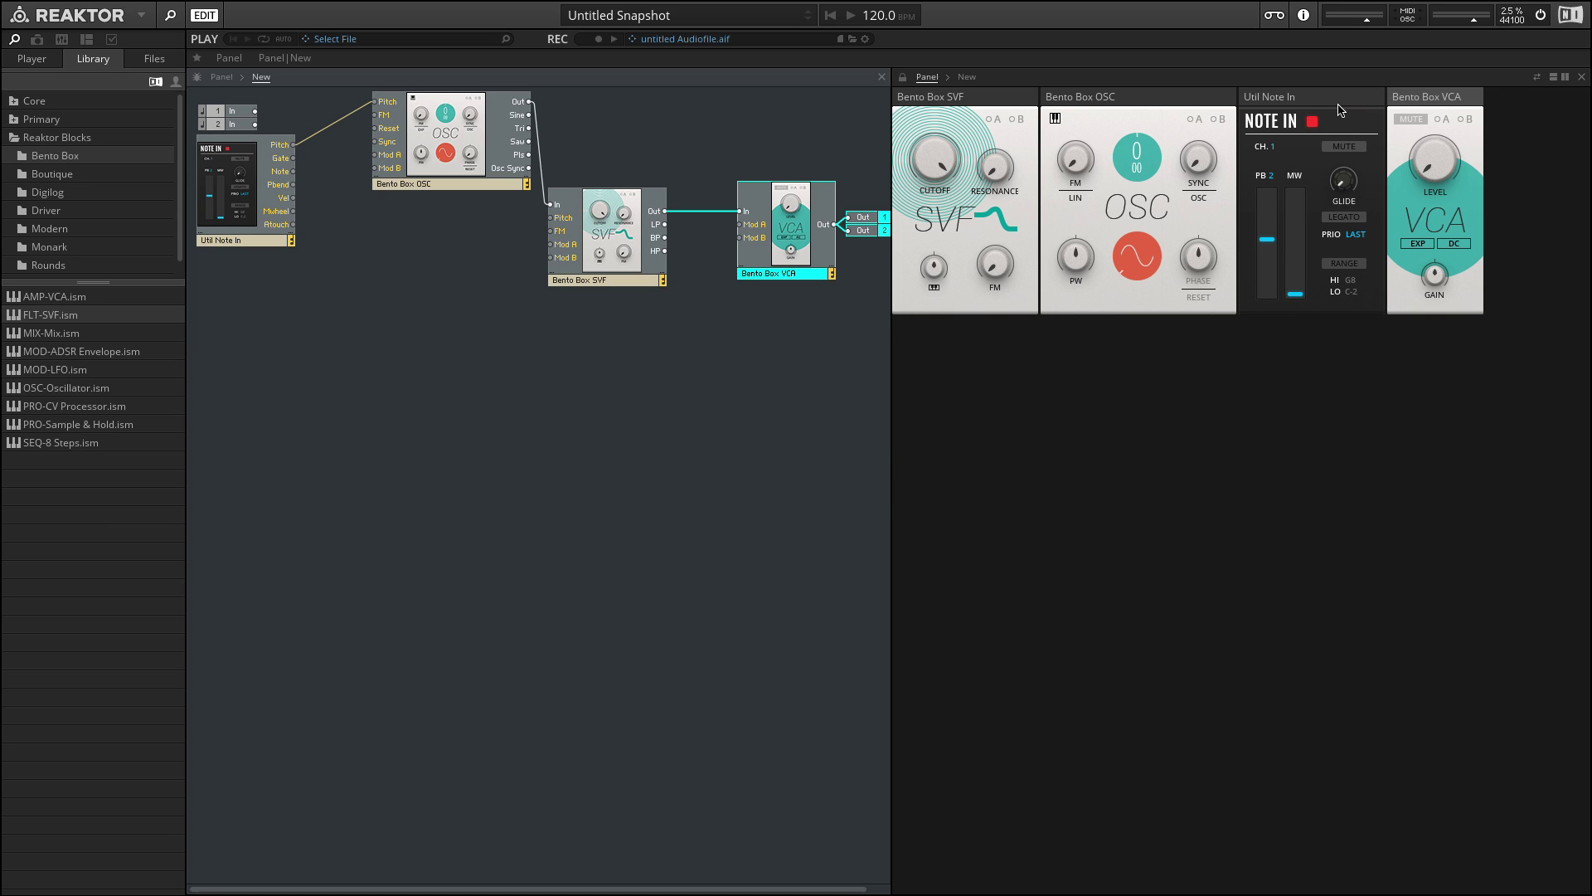
Reorder the panels as Note In, OSC, SVF, then VCA
{"action": "left_click_drag", "start_coordinate": [1335, 104], "coordinate": [987, 104]}
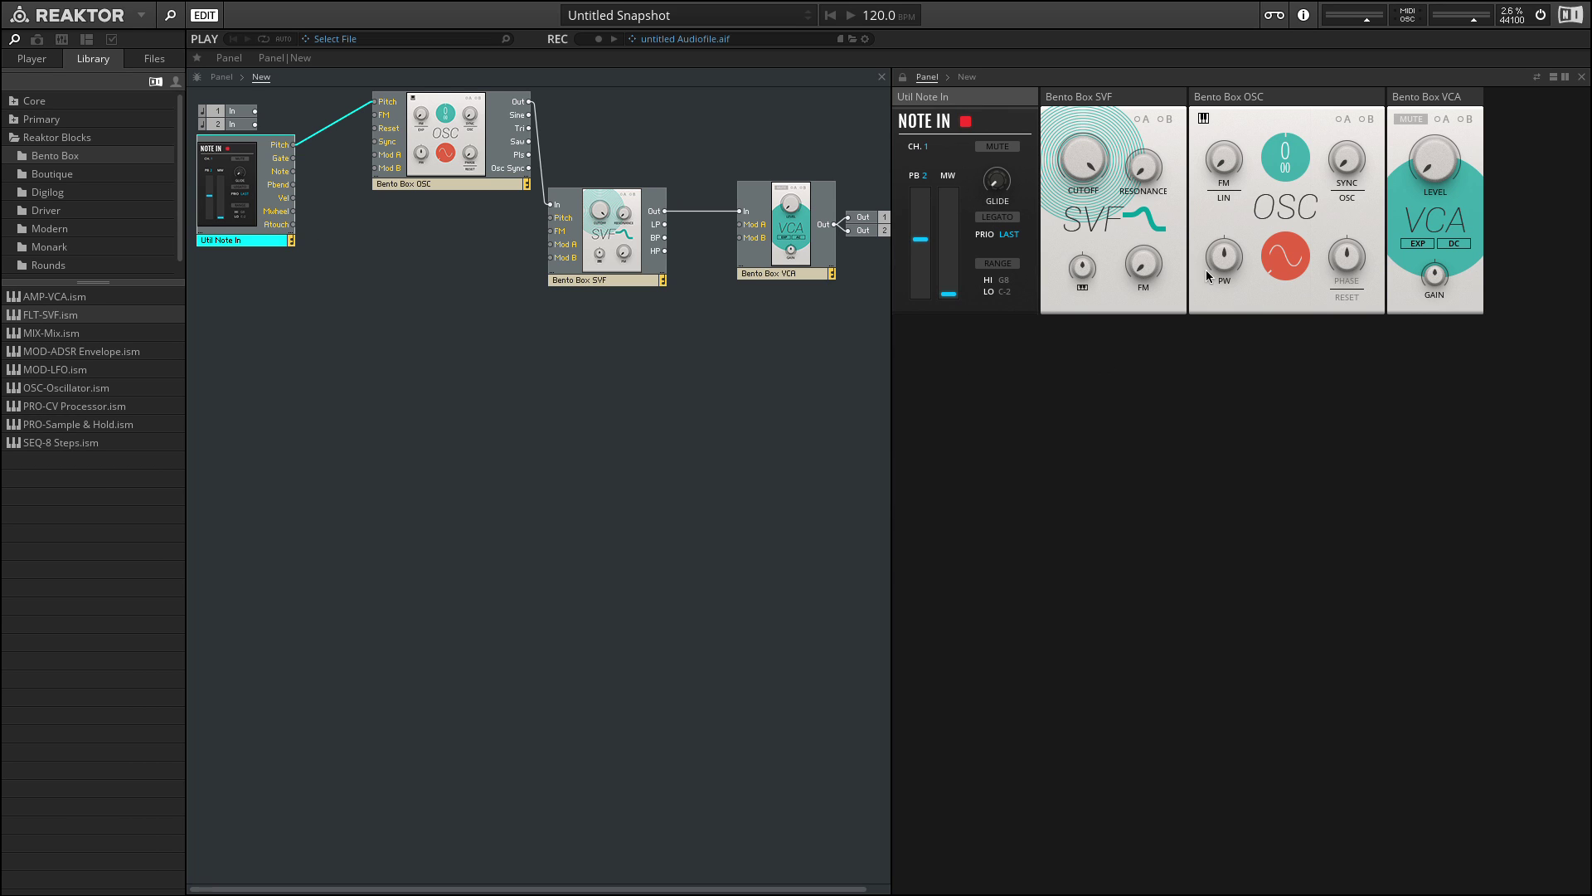
{"action": "left_click_drag", "start_coordinate": [1328, 102], "coordinate": [1135, 100]}
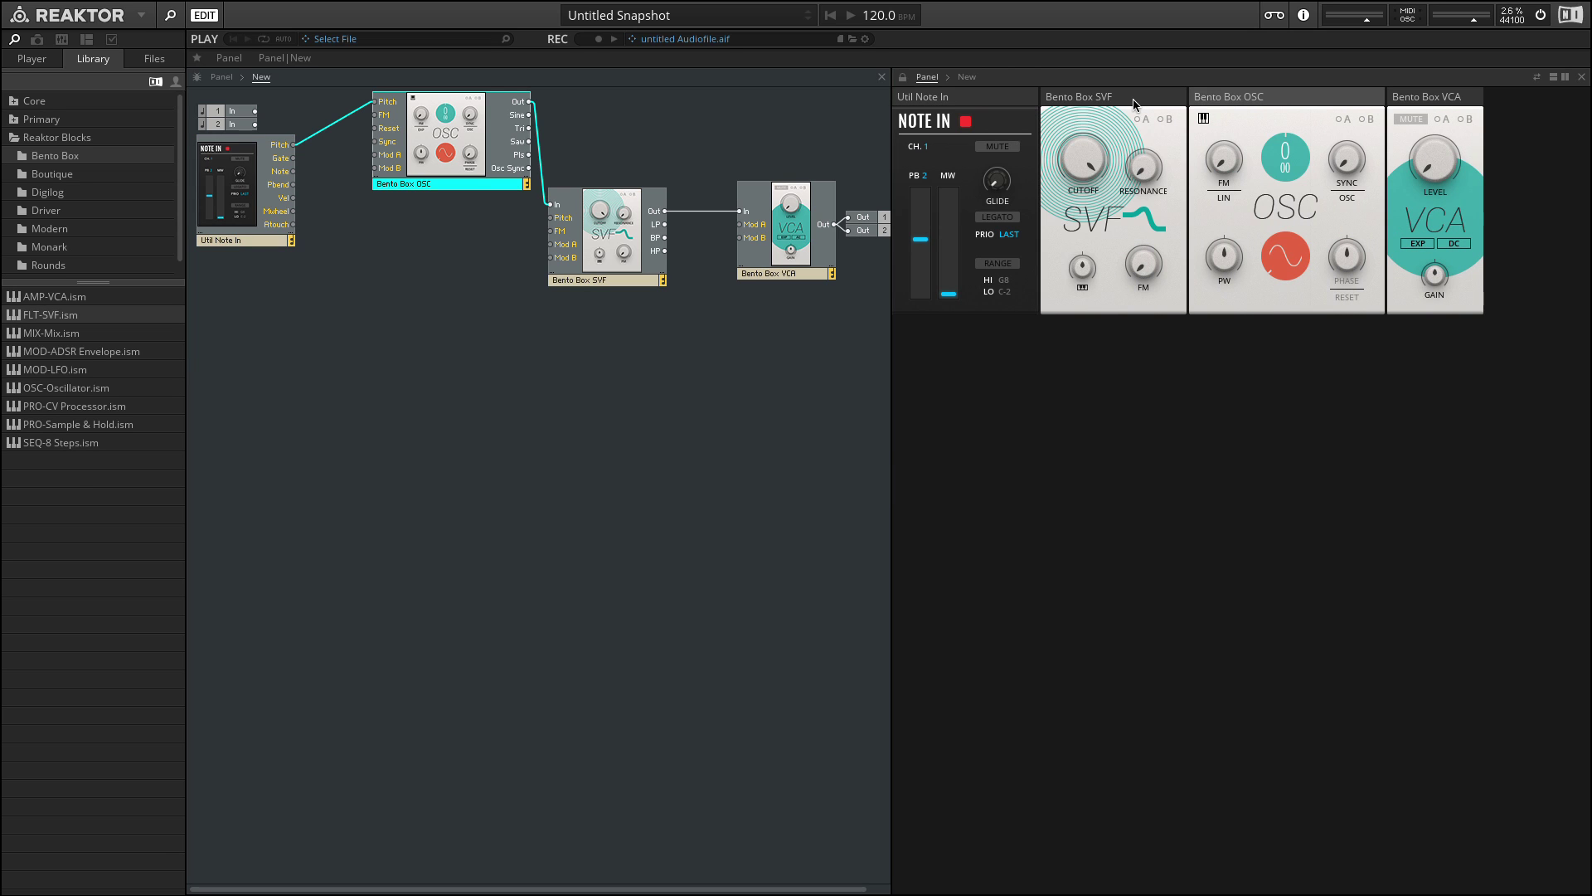
{"action": "left_click_drag", "start_coordinate": [1133, 102], "coordinate": [1303, 95]}
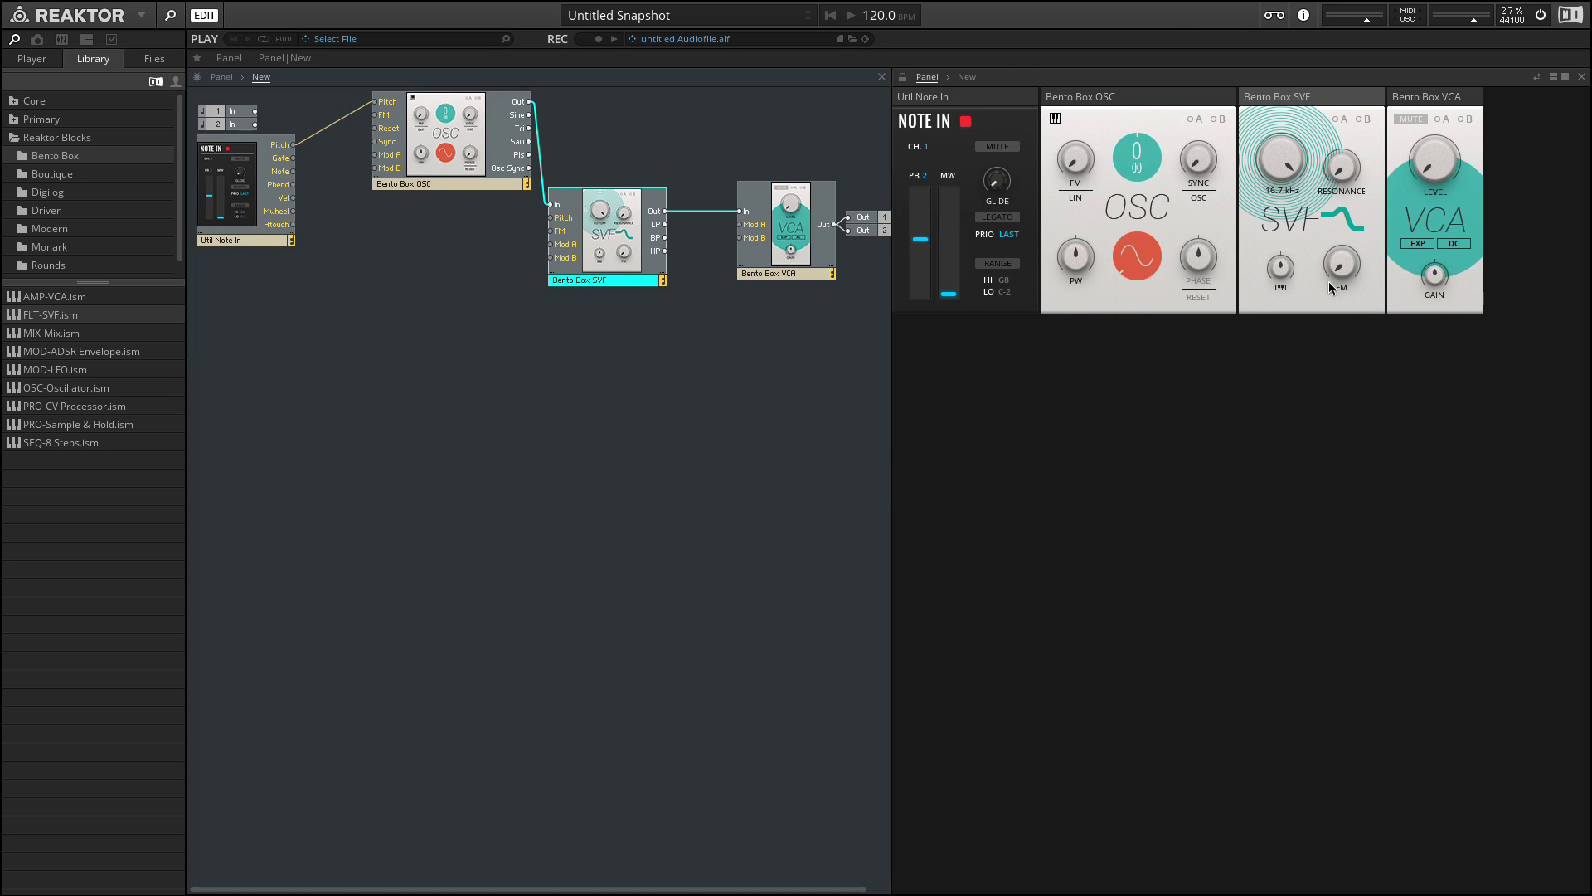
Turn the VCA LEVEL knob up to 2.5, then back down to 0
{"action": "left_click_drag", "start_coordinate": [1434, 161], "coordinate": [1417, 218]}
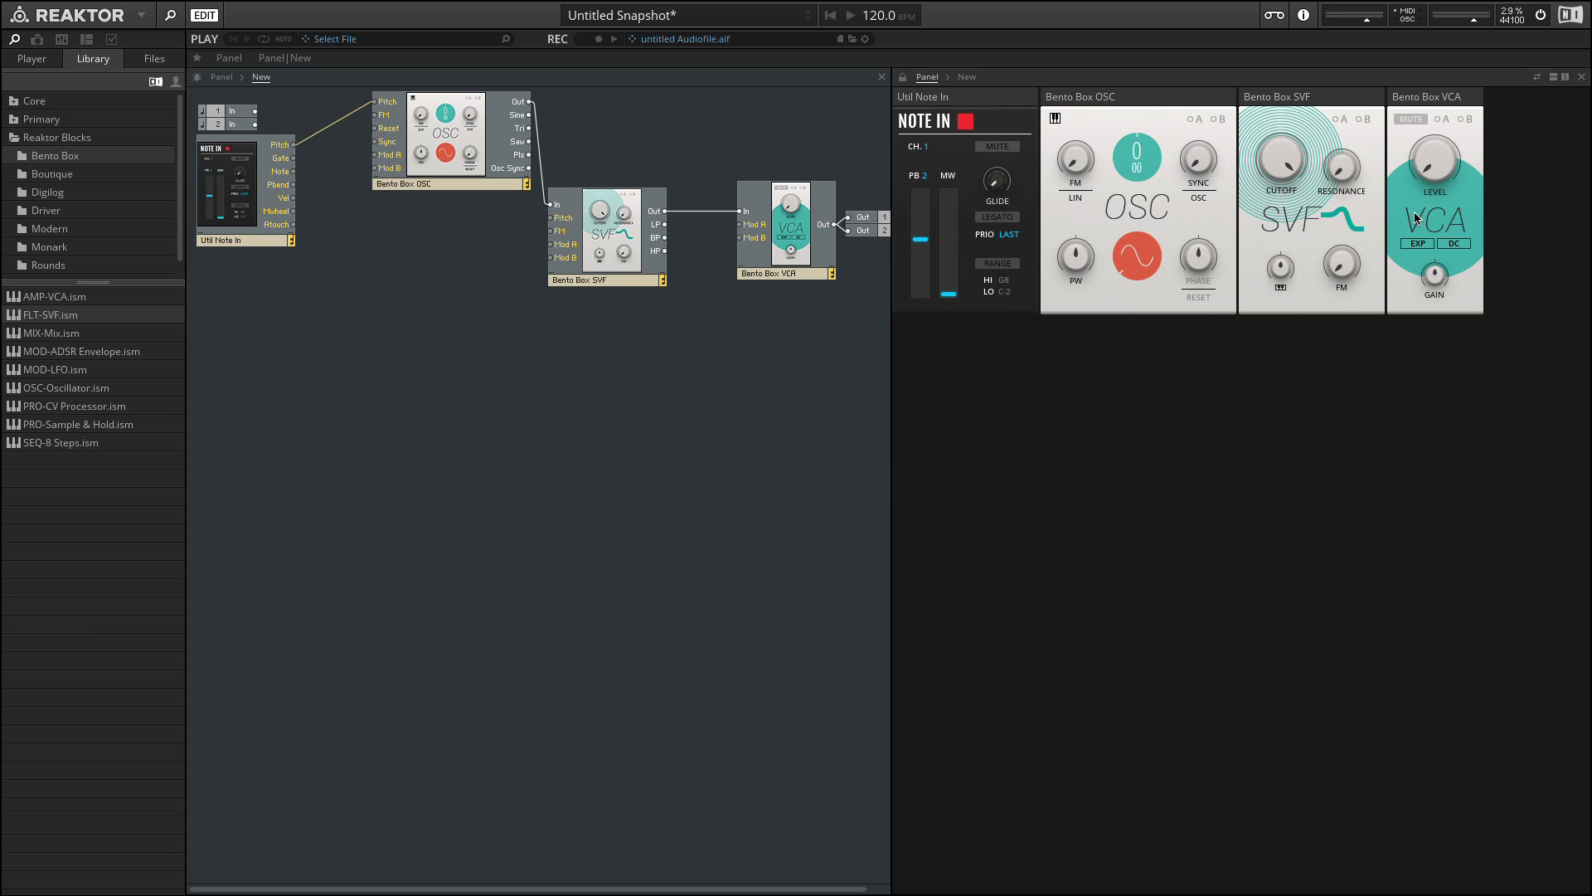
{"action": "left_click_drag", "start_coordinate": [1424, 202], "coordinate": [1469, 1]}
{"action": "left_click_drag", "start_coordinate": [1423, 152], "coordinate": [1433, 449]}
Add a MOD-ADSR Envelope and wire Note In Gate to its Gate input
{"action": "left_click_drag", "start_coordinate": [228, 191], "coordinate": [221, 257]}
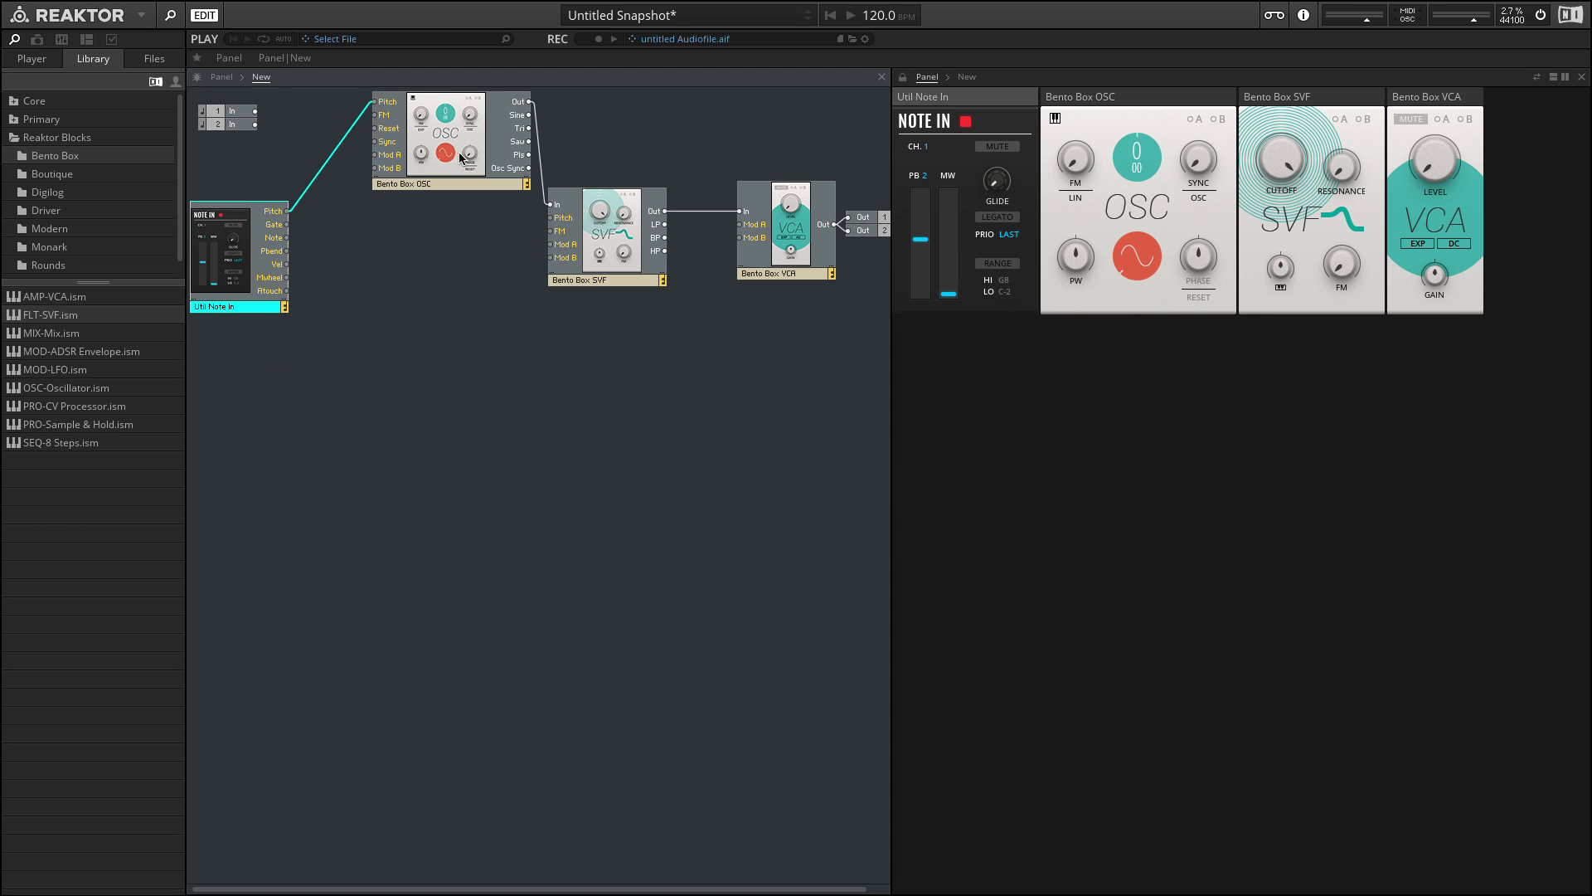
{"action": "left_click_drag", "start_coordinate": [442, 159], "coordinate": [415, 196]}
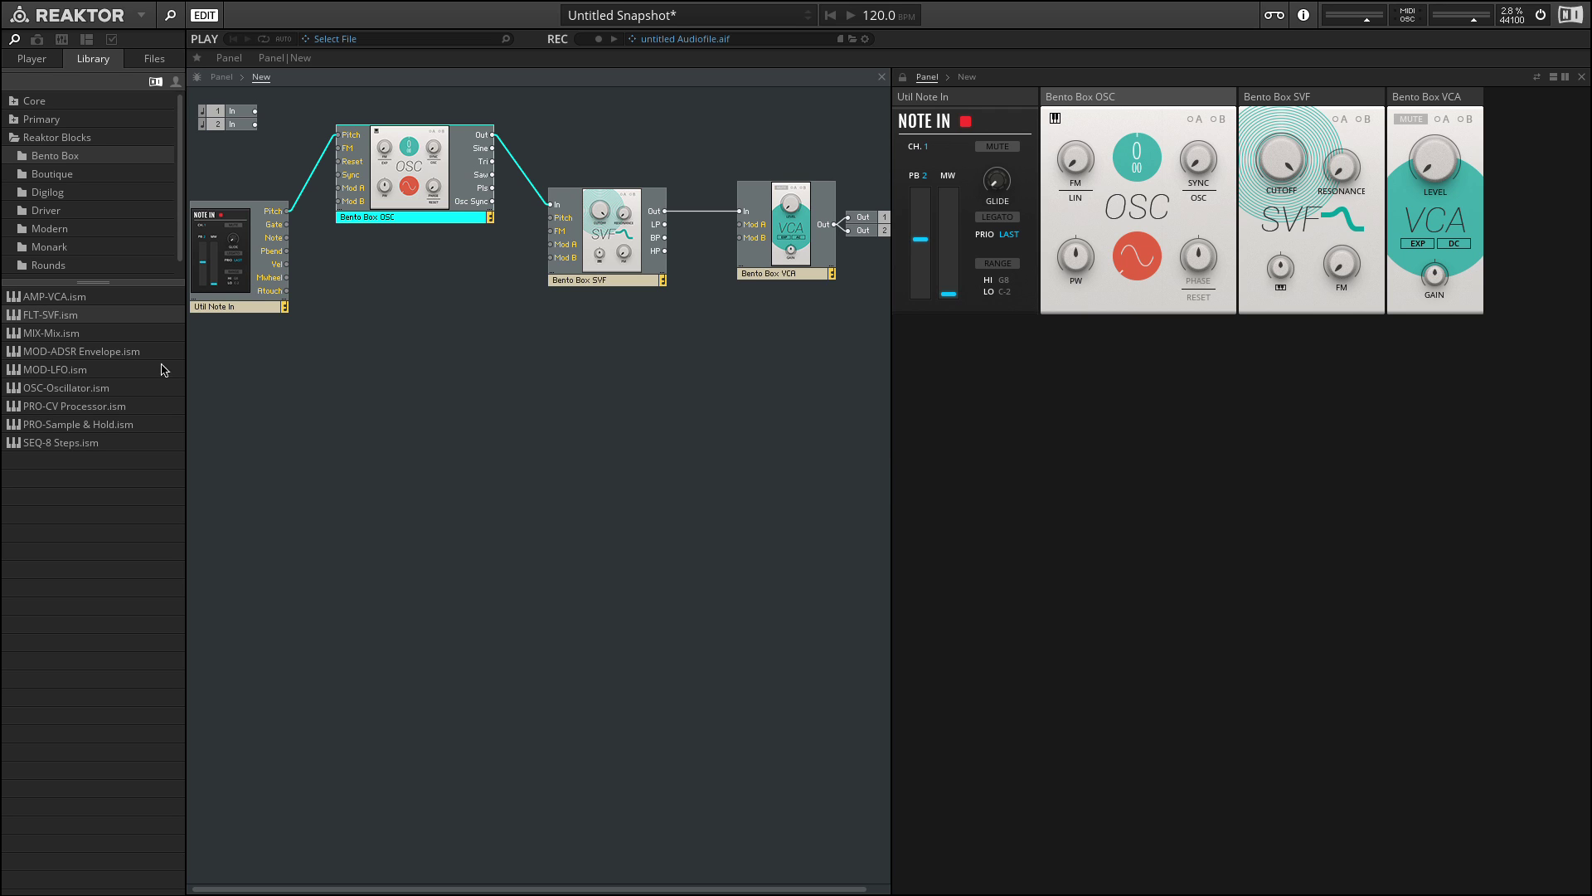
{"action": "left_click_drag", "start_coordinate": [67, 355], "coordinate": [344, 298]}
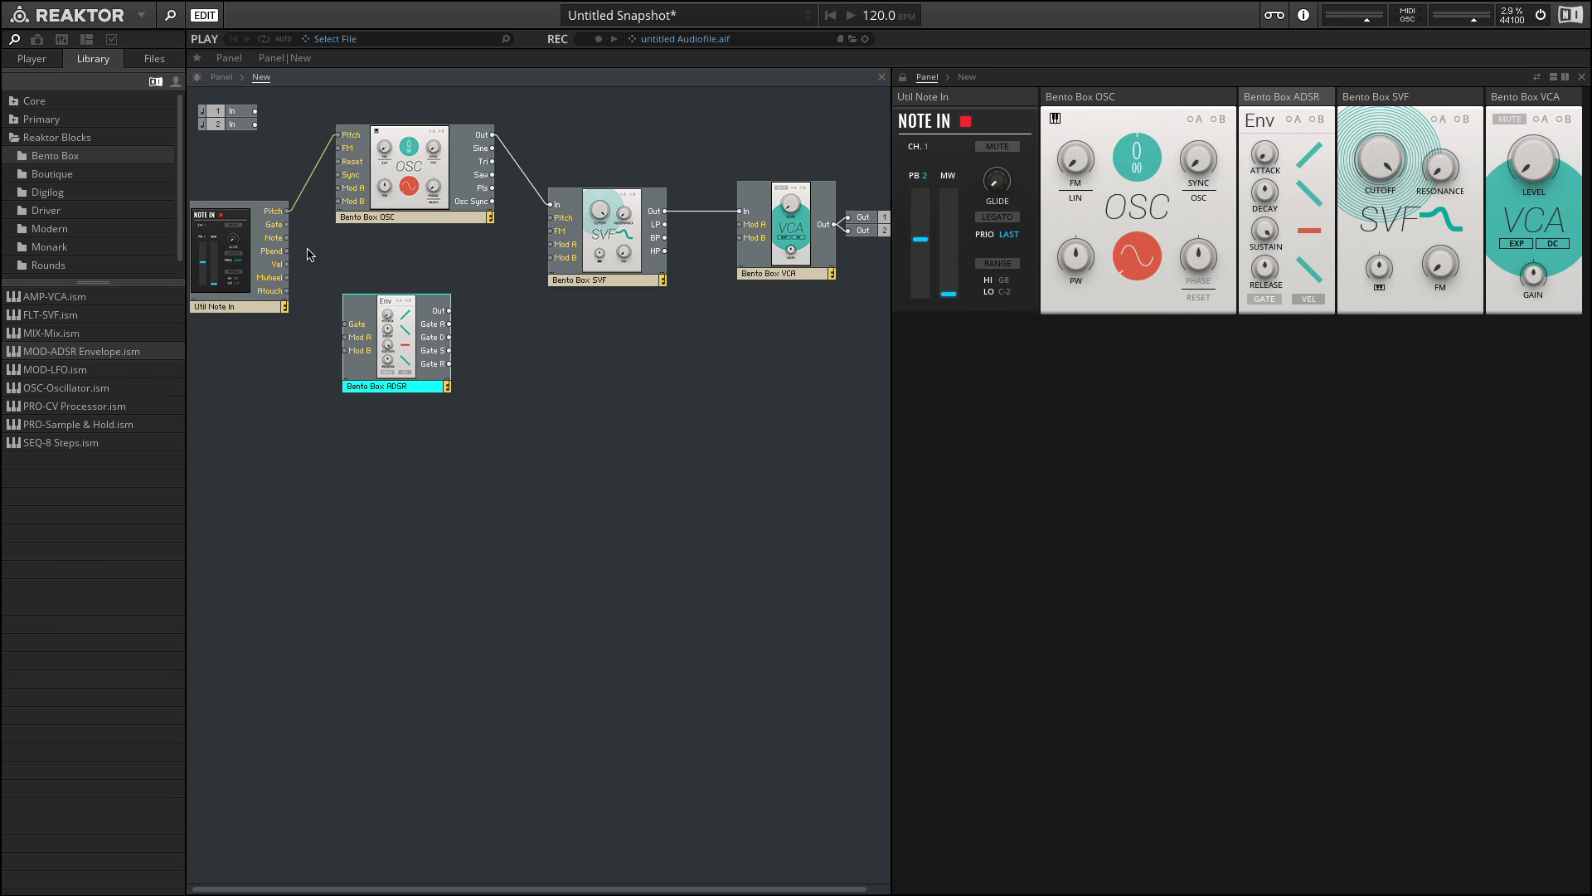
{"action": "left_click_drag", "start_coordinate": [286, 224], "coordinate": [346, 325]}
Connect the ADSR envelope output to the VCA's Mod A input
{"action": "left_click_drag", "start_coordinate": [382, 326], "coordinate": [362, 392]}
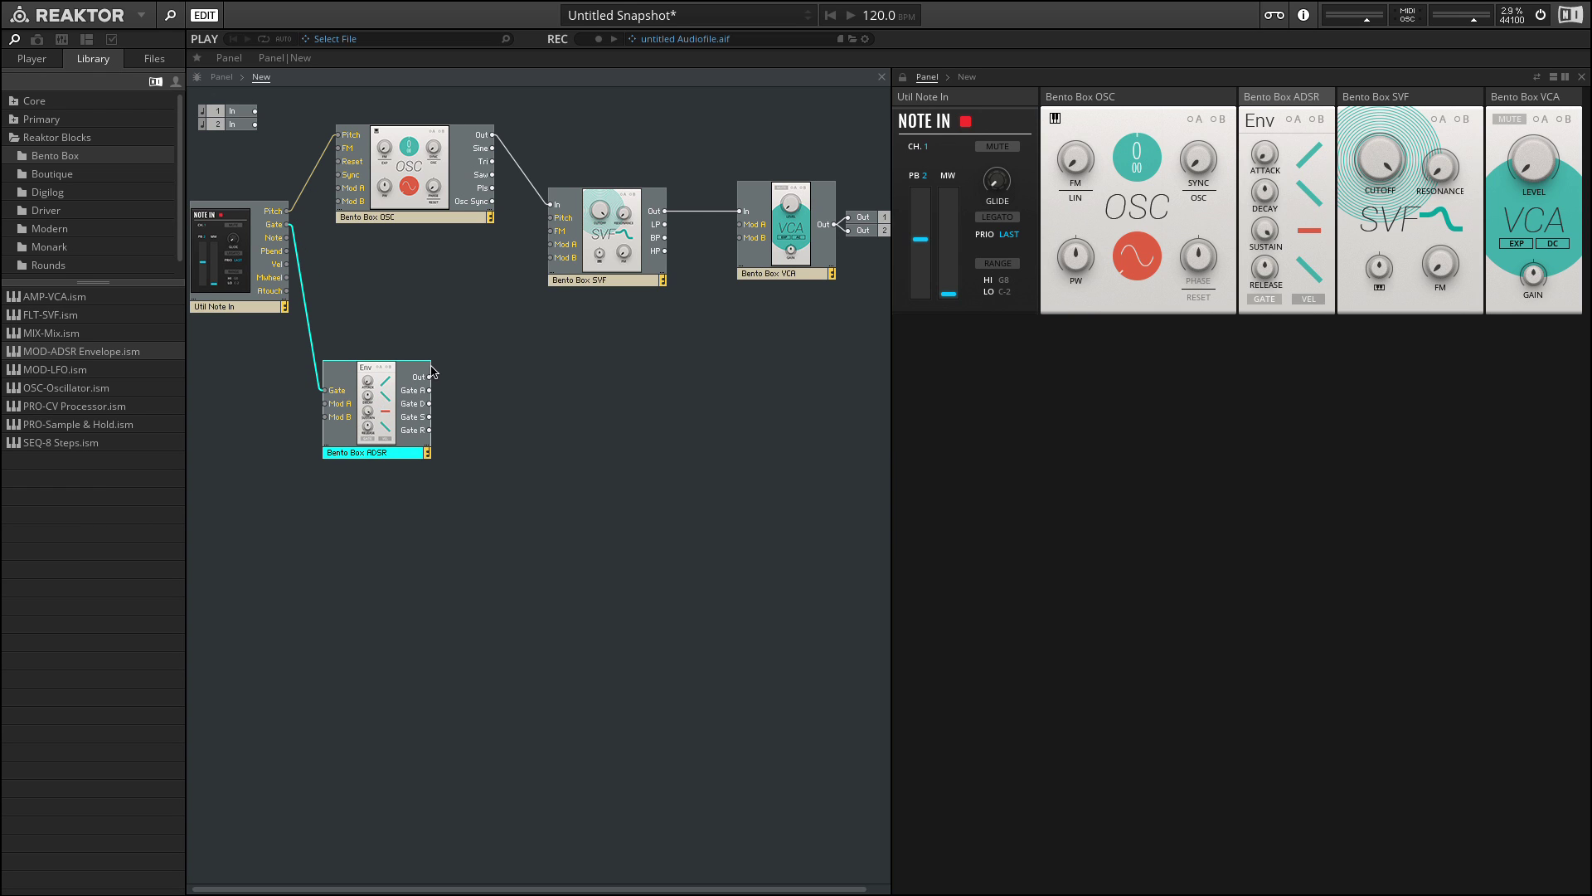
{"action": "left_click_drag", "start_coordinate": [489, 358], "coordinate": [510, 356]}
{"action": "left_click_drag", "start_coordinate": [508, 355], "coordinate": [739, 225]}
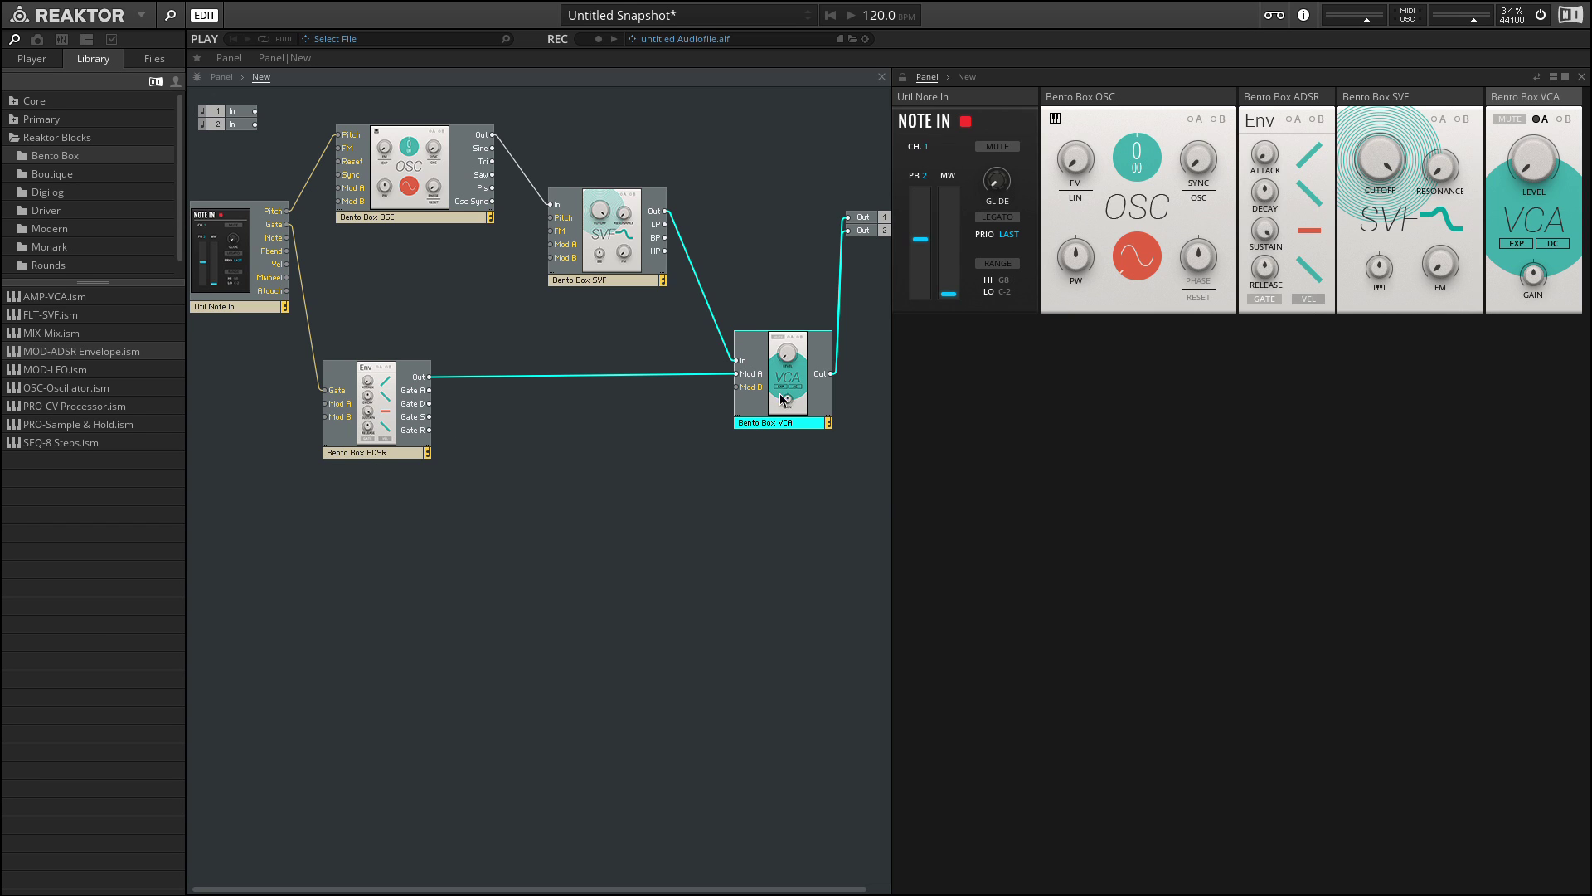
Move the ADSR right and redraw its Out wire to VCA Mod A
{"action": "left_click", "coordinate": [384, 429]}
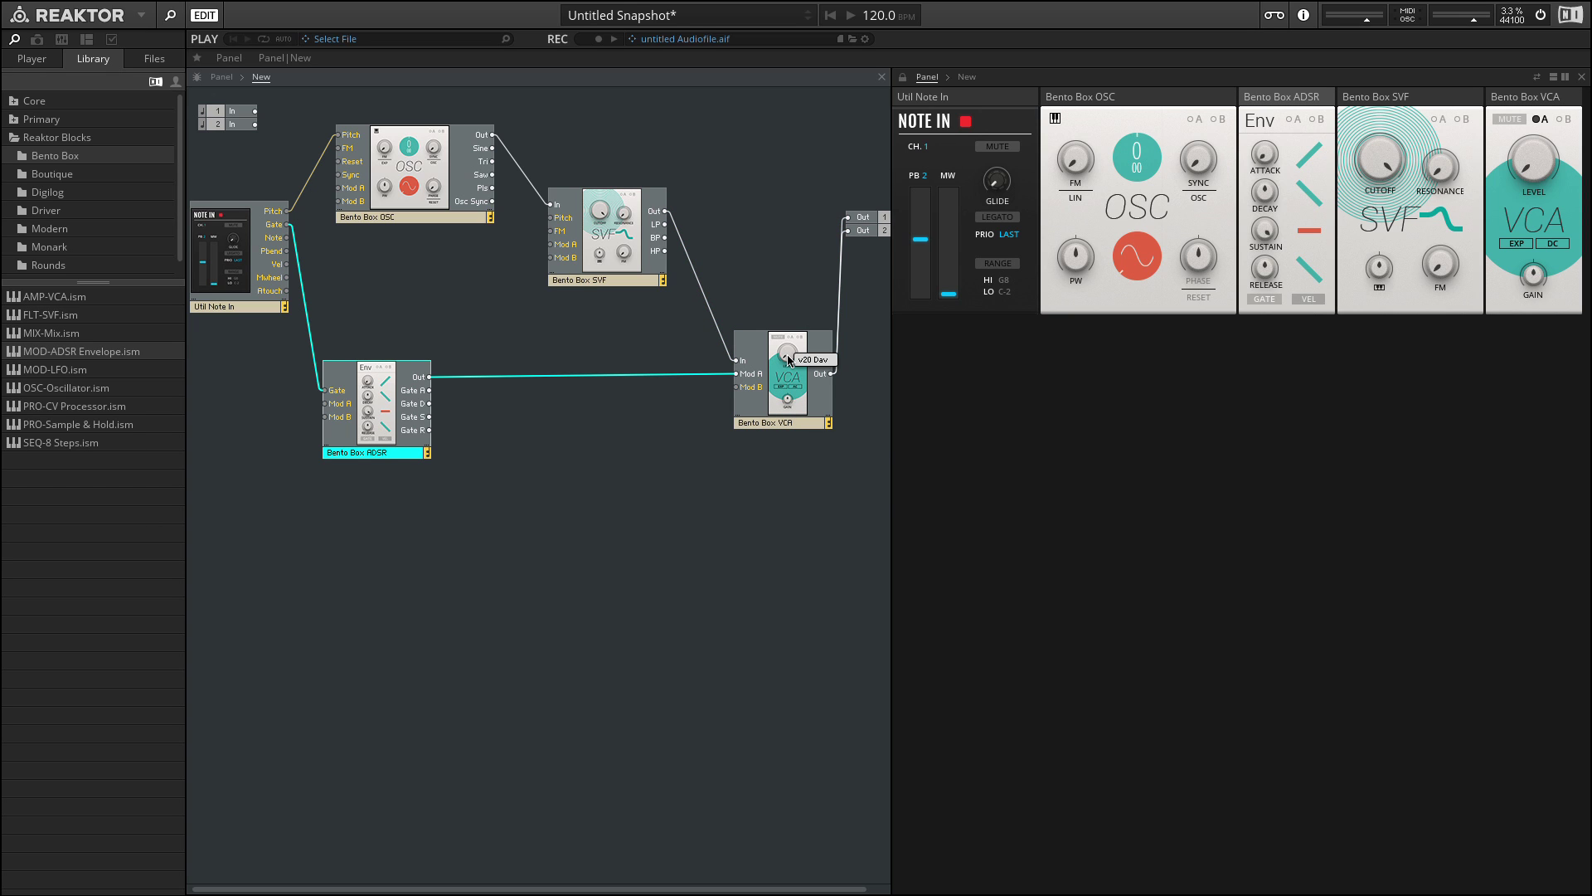
{"action": "left_click_drag", "start_coordinate": [370, 417], "coordinate": [446, 418]}
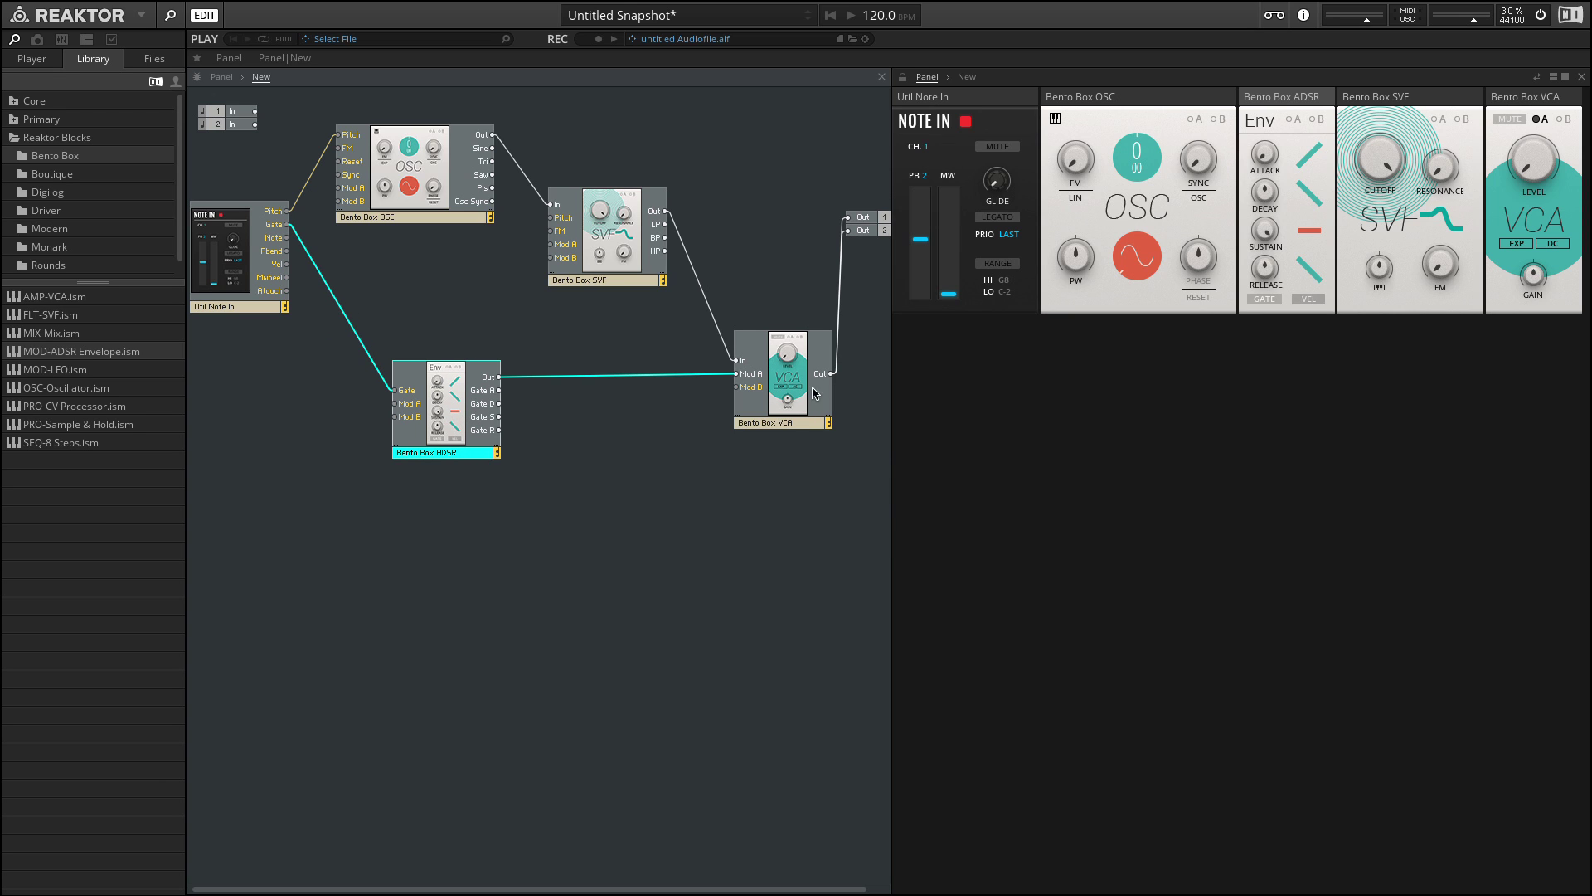
{"action": "left_click", "coordinate": [1530, 163]}
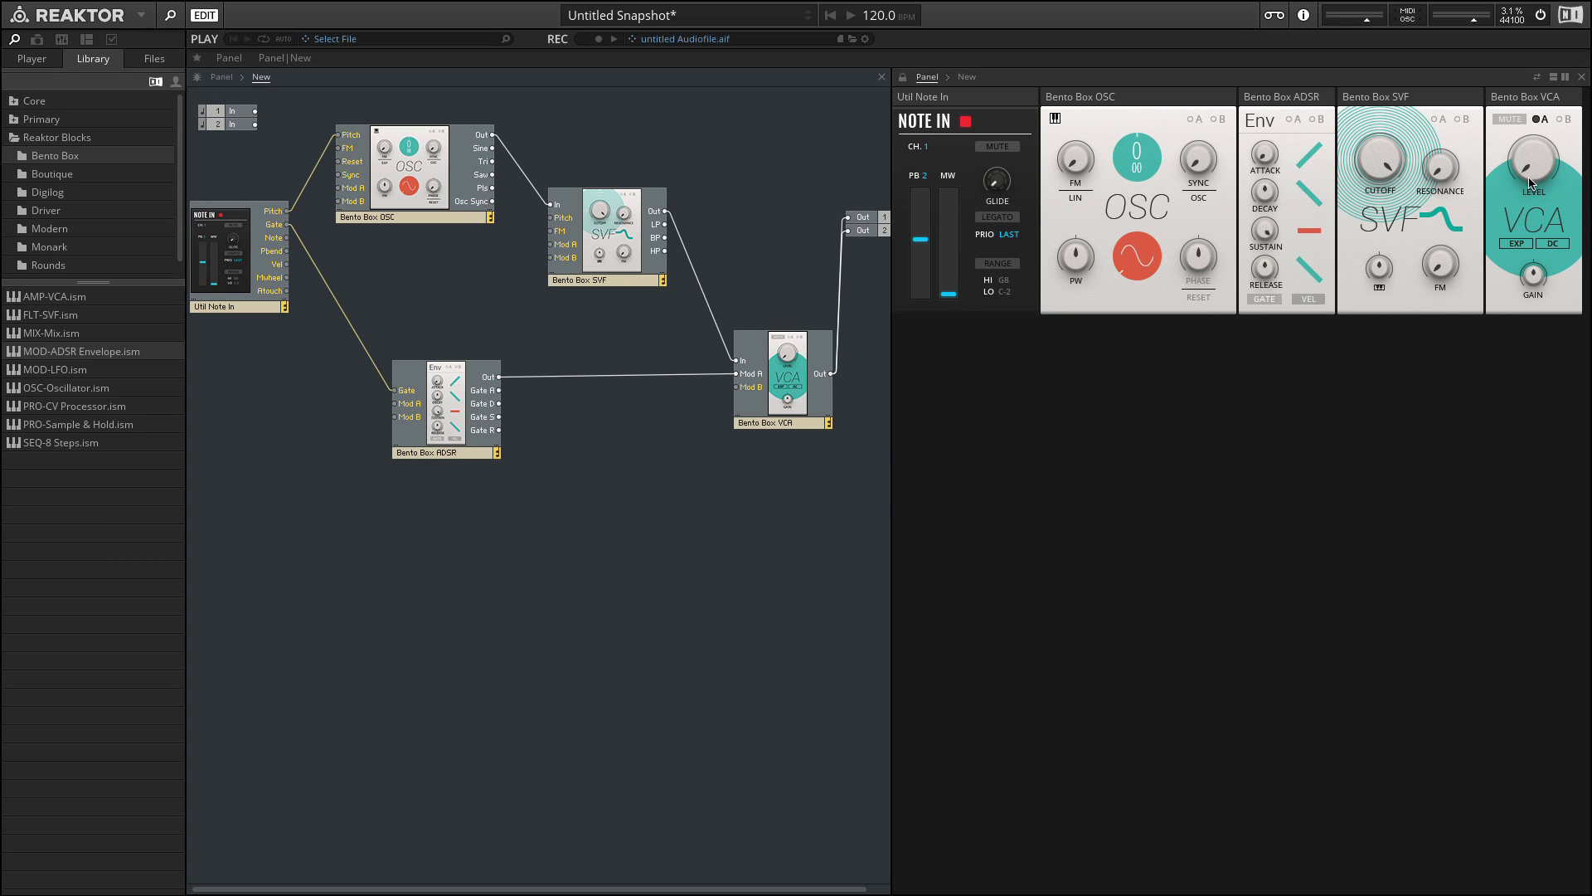
{"action": "left_click", "coordinate": [705, 374]}
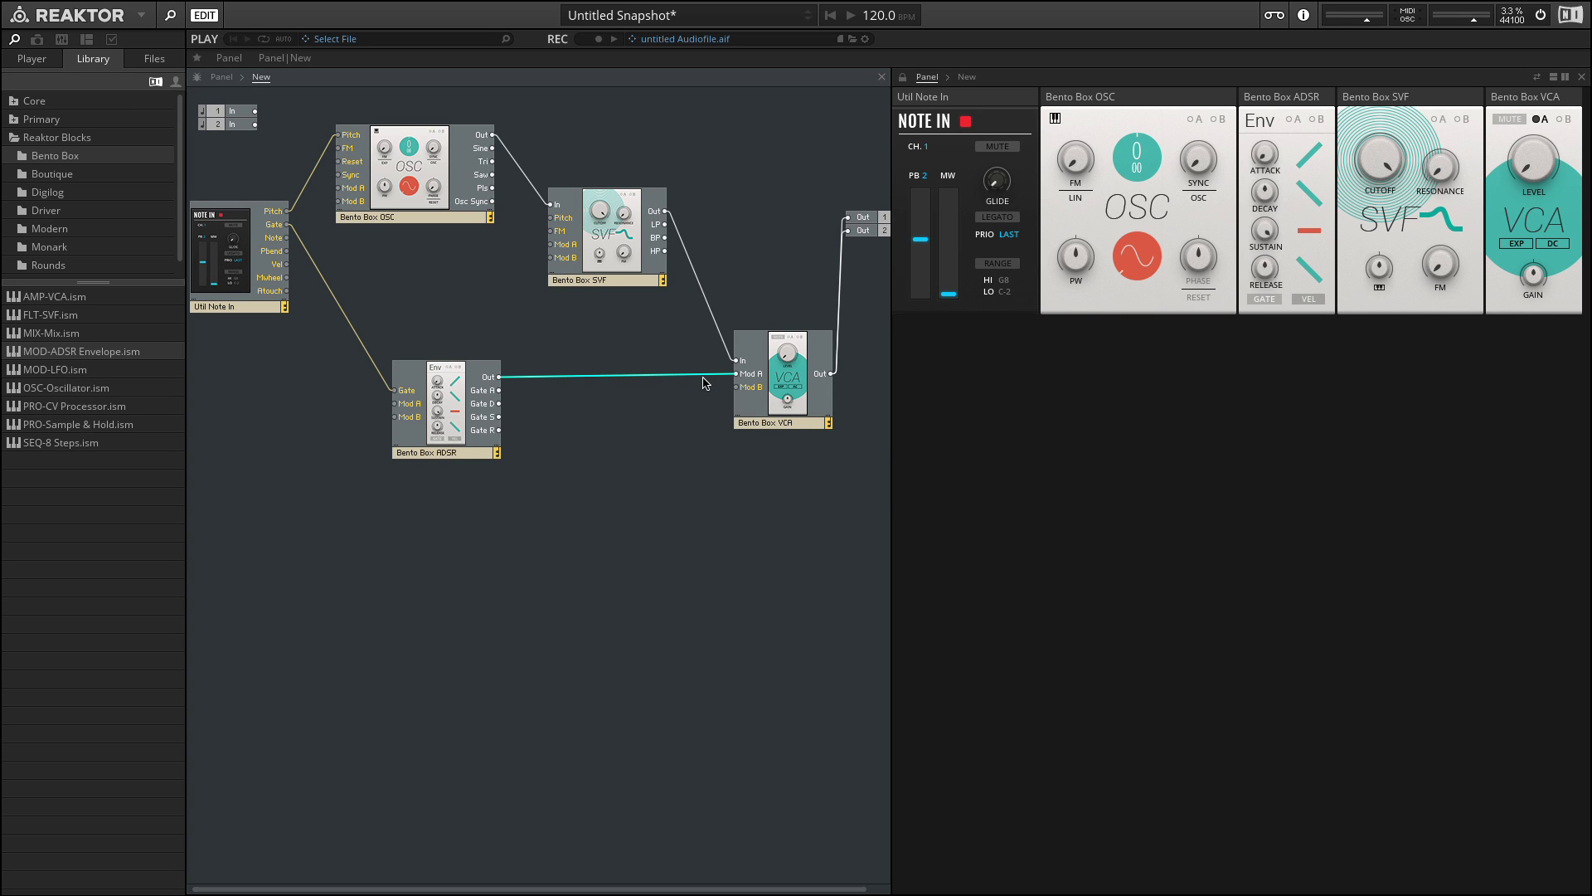
{"action": "key", "text": "Delete"}
{"action": "left_click_drag", "start_coordinate": [498, 377], "coordinate": [736, 374]}
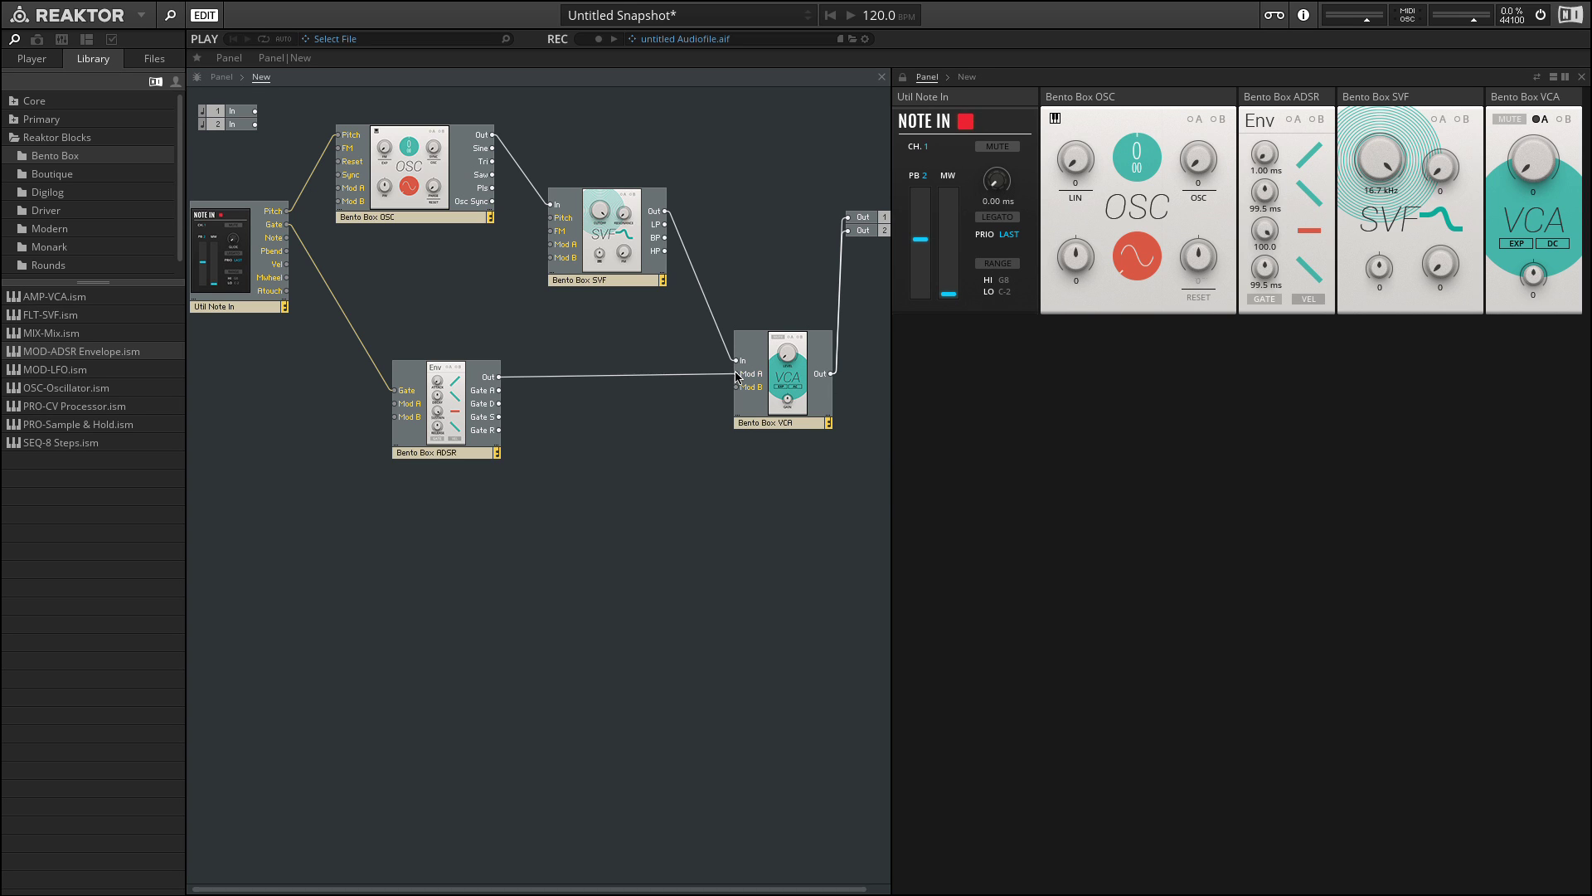
Enable the VCA's A modulation and place the ADSR panel beside the VCA panel
{"action": "left_click", "coordinate": [1545, 120]}
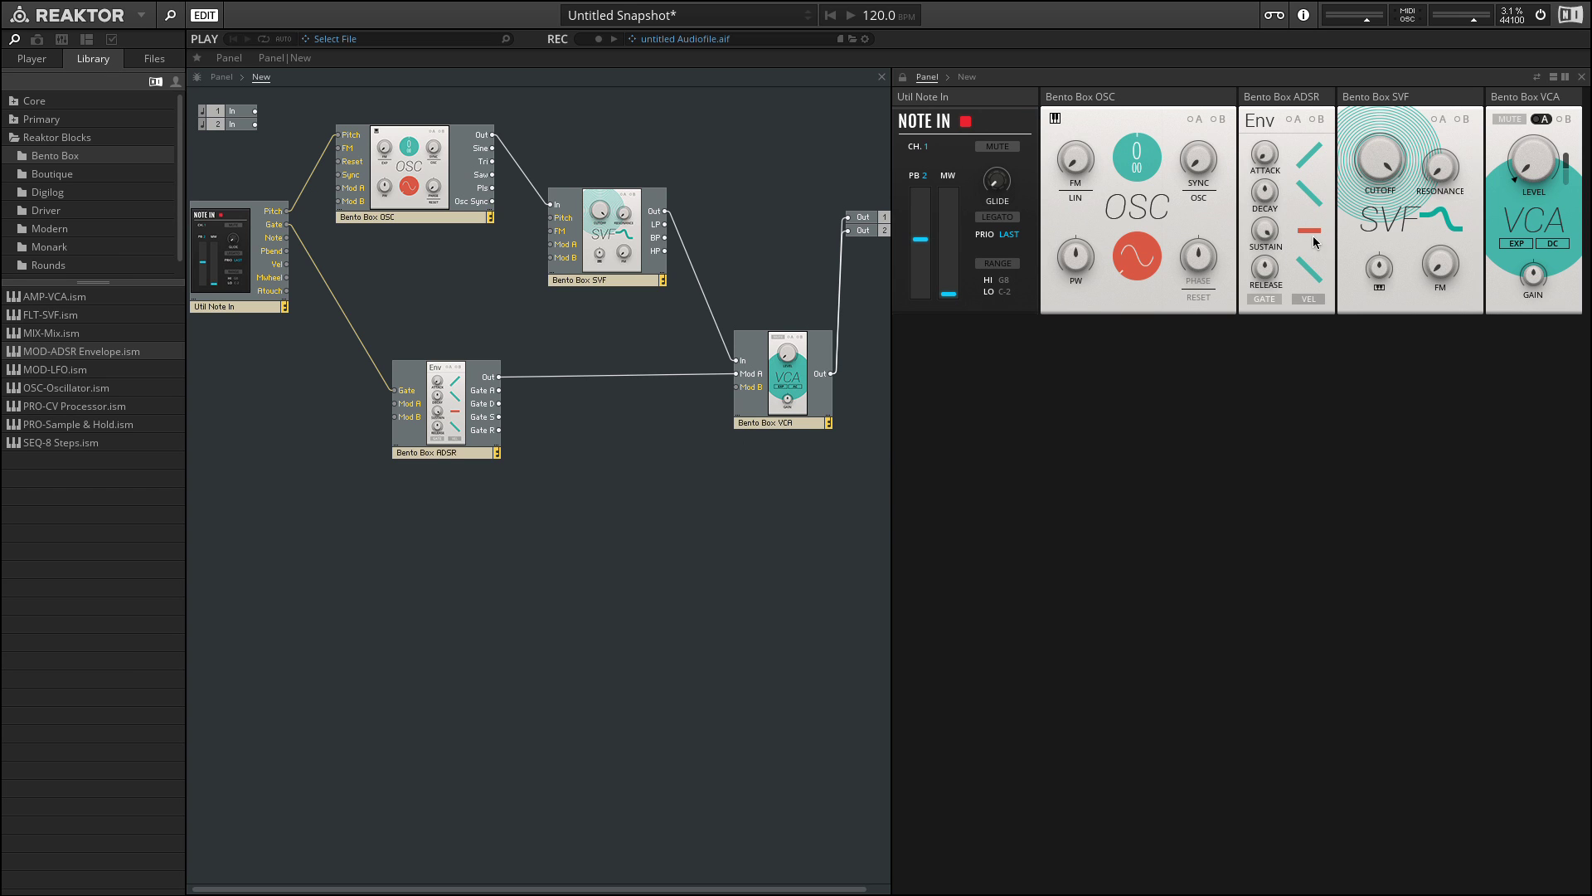
{"action": "mouse_move", "coordinate": [1266, 198]}
{"action": "left_click_drag", "start_coordinate": [1282, 97], "coordinate": [1406, 97]}
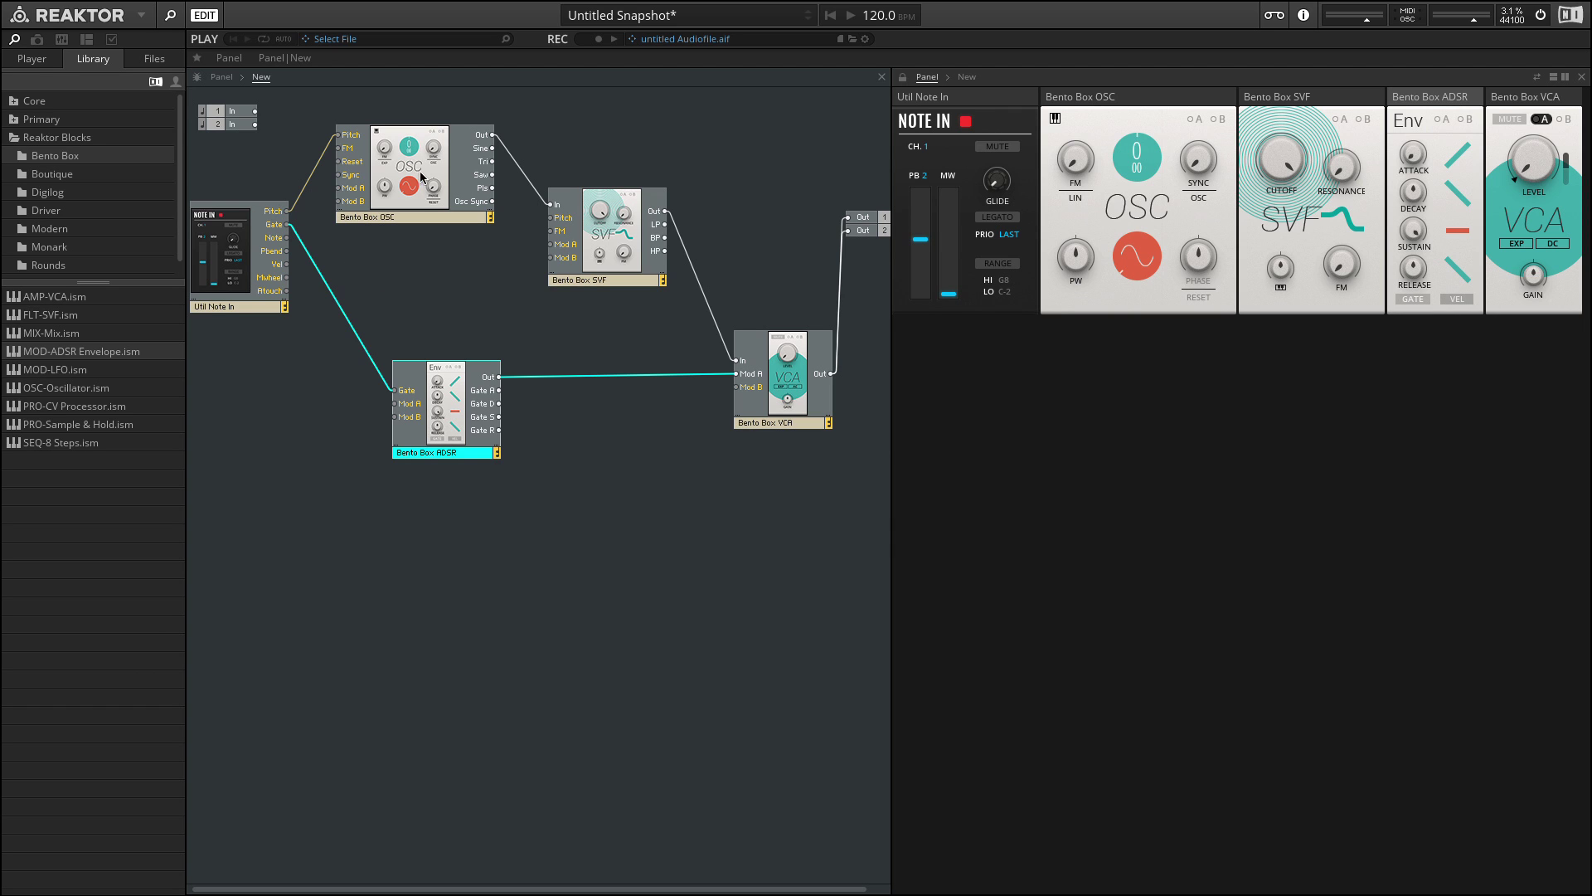
Wire Note In's Pitch output to the SVF filter's Pitch input
{"action": "left_click_drag", "start_coordinate": [279, 214], "coordinate": [559, 219]}
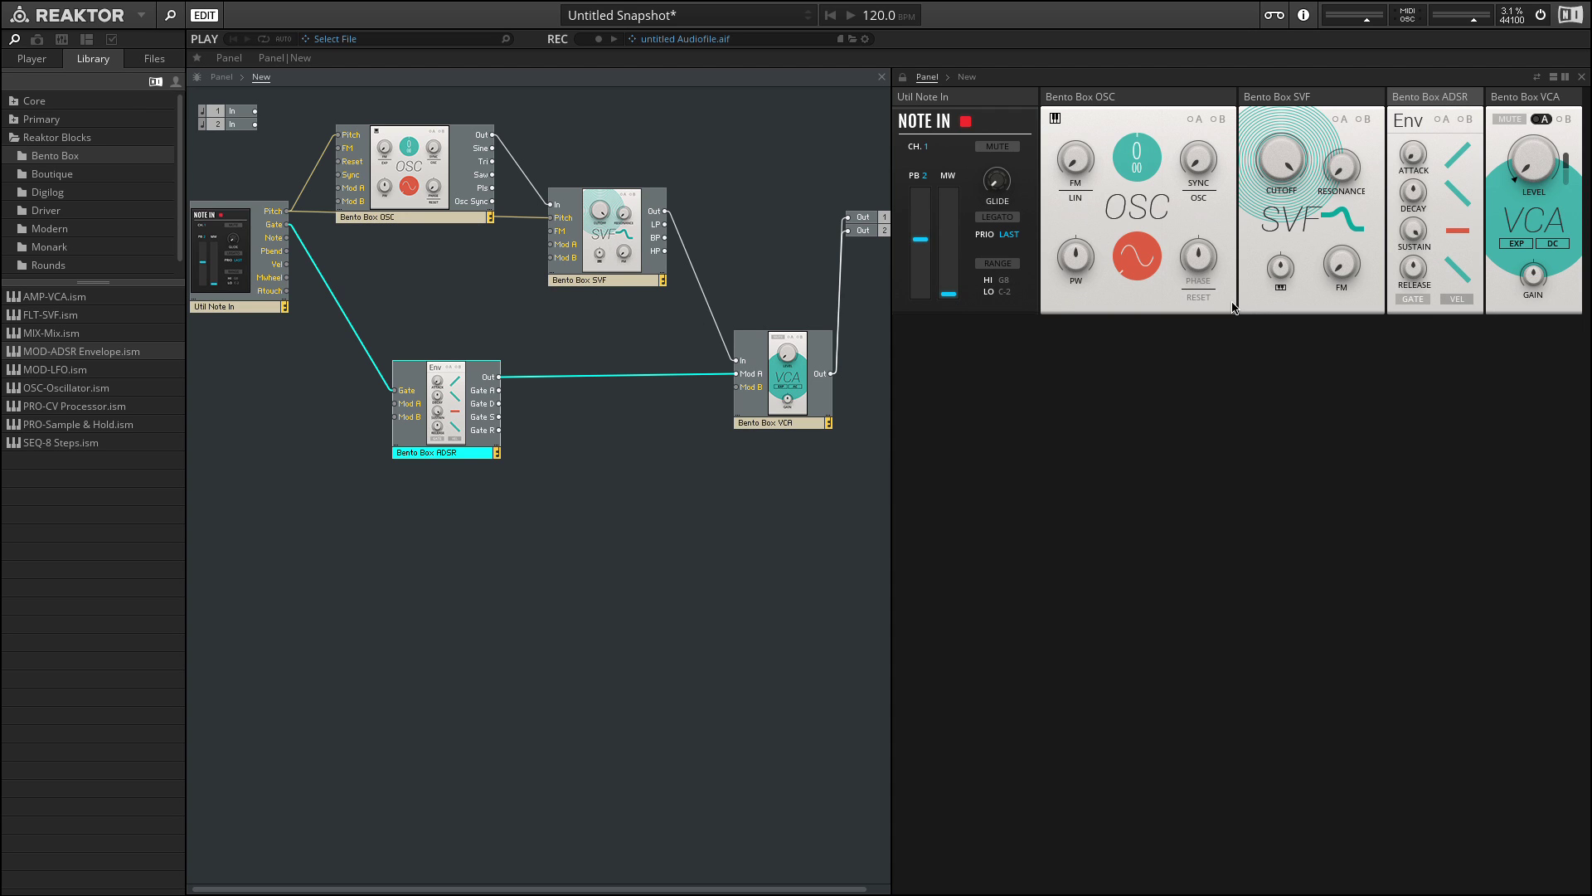
Duplicate the ADSR envelope block below the original
{"action": "left_click", "coordinate": [1283, 274]}
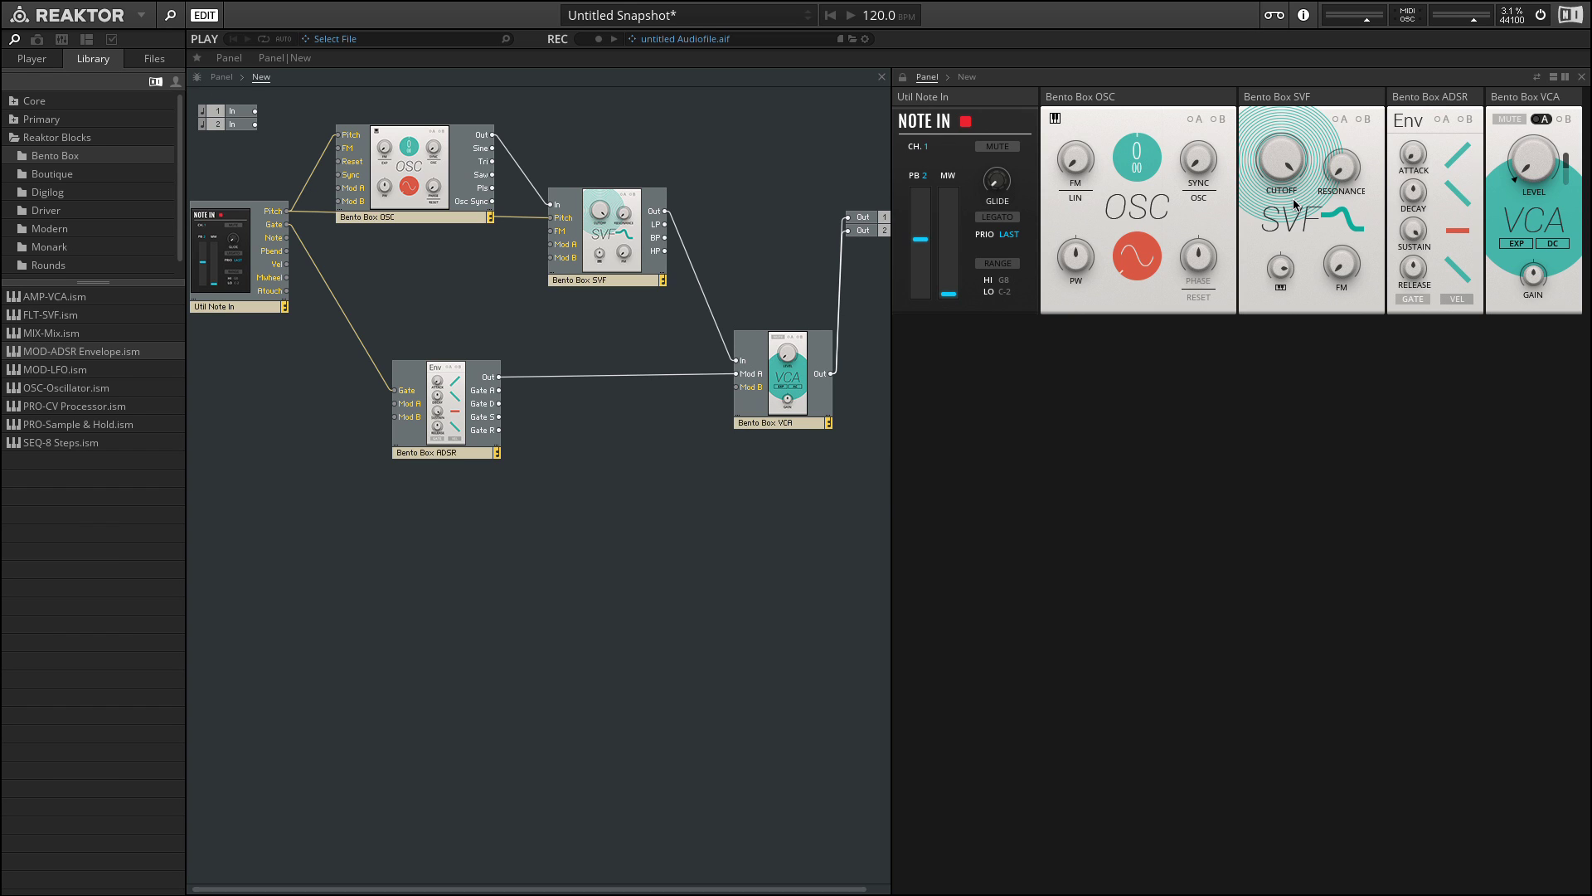
{"action": "left_click", "coordinate": [439, 431]}
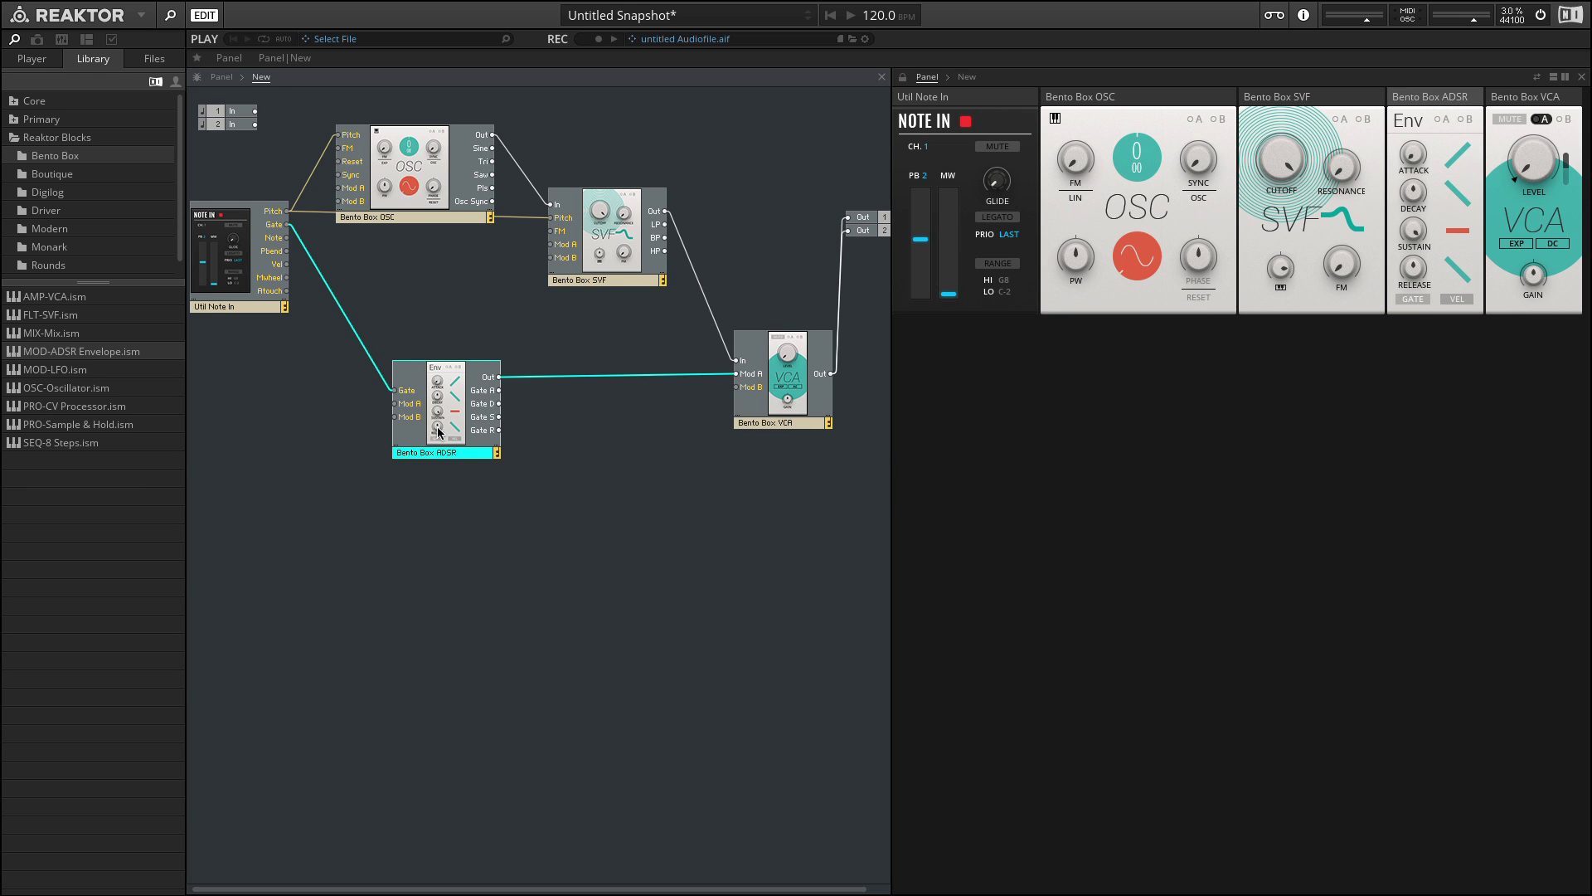
{"action": "left_click_drag", "start_coordinate": [440, 432], "coordinate": [448, 544]}
Gate the copied ADSR from Note In, route it to SVF Mod A, and set the modulation depth
{"action": "left_click_drag", "start_coordinate": [287, 228], "coordinate": [395, 502]}
{"action": "left_click_drag", "start_coordinate": [498, 491], "coordinate": [559, 246]}
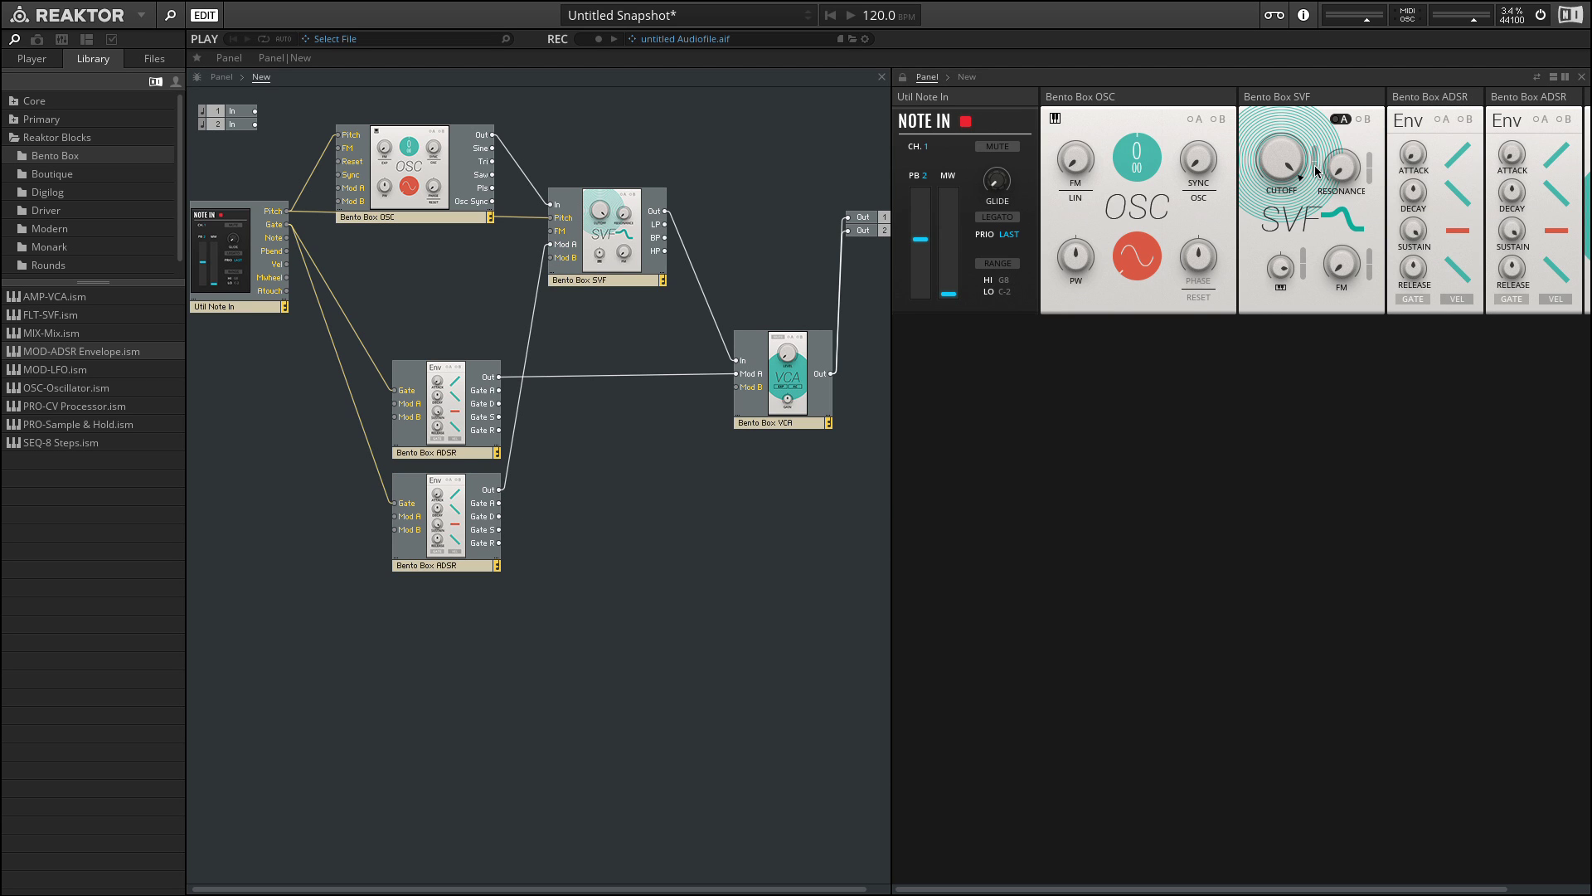
{"action": "left_click_drag", "start_coordinate": [1316, 204], "coordinate": [1320, 258]}
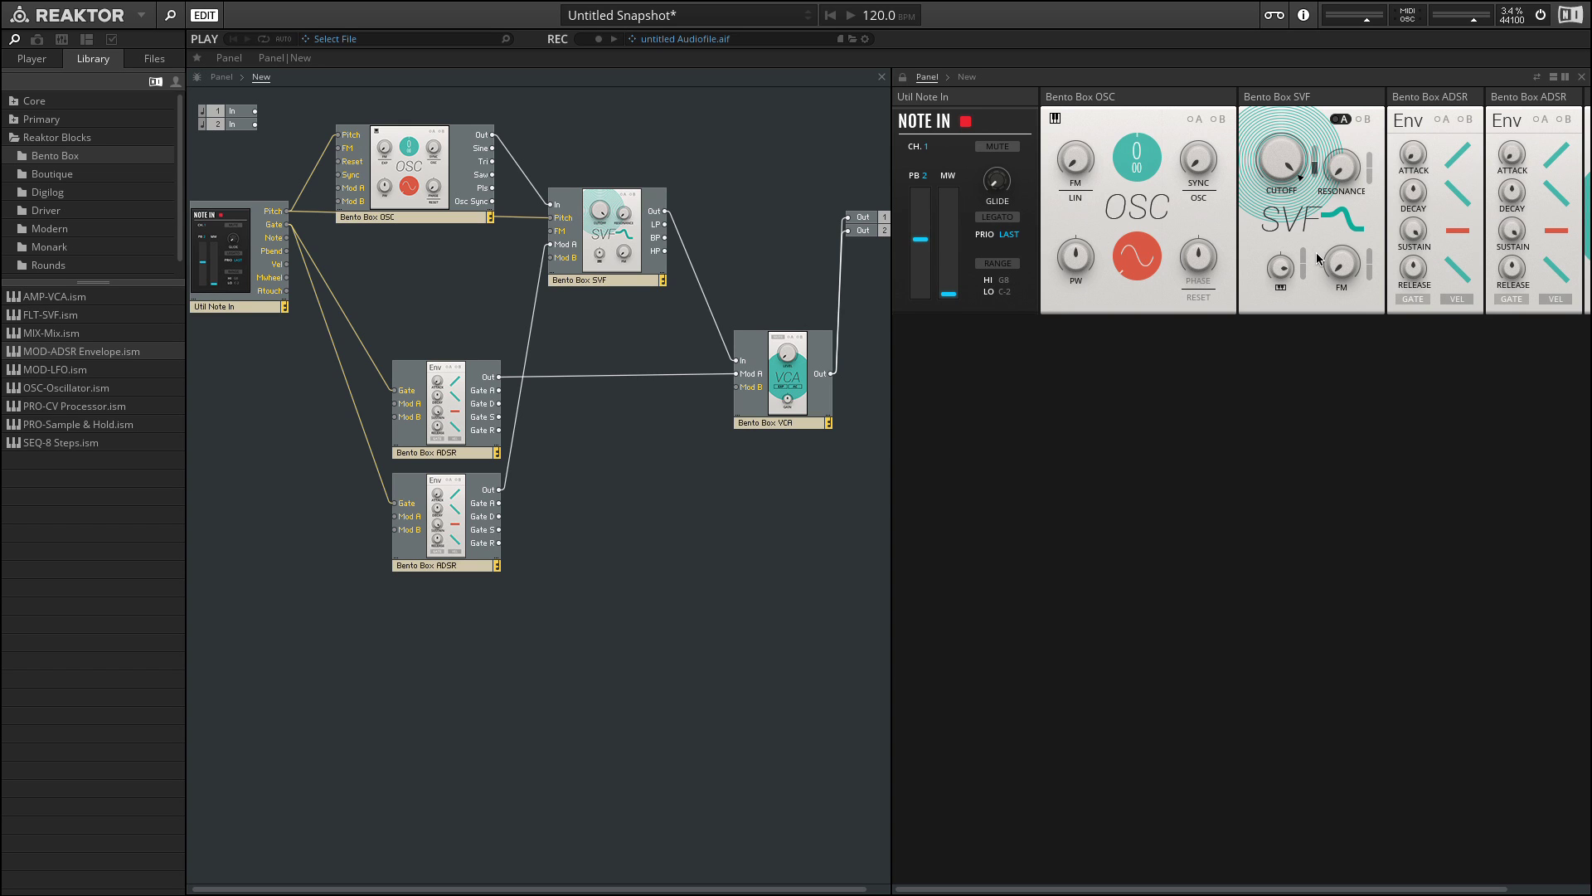